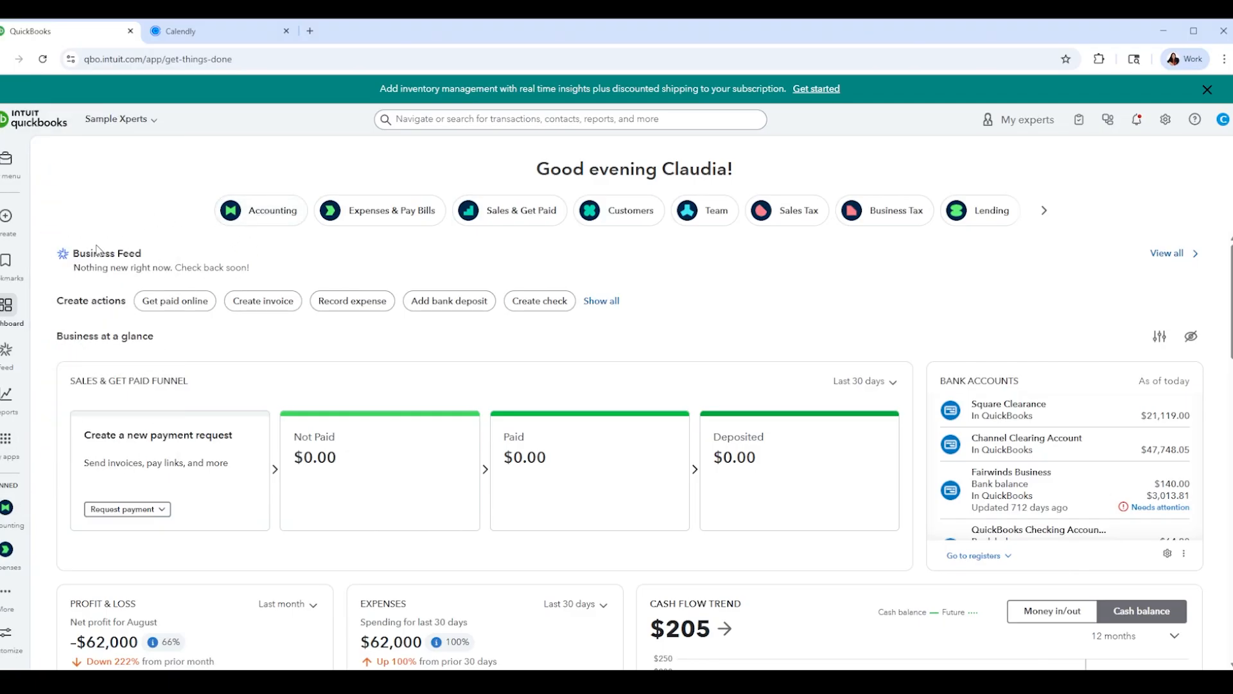
Open the Accounting client overview and check the list of connected integrations
left_click(6, 219)
left_click(267, 216)
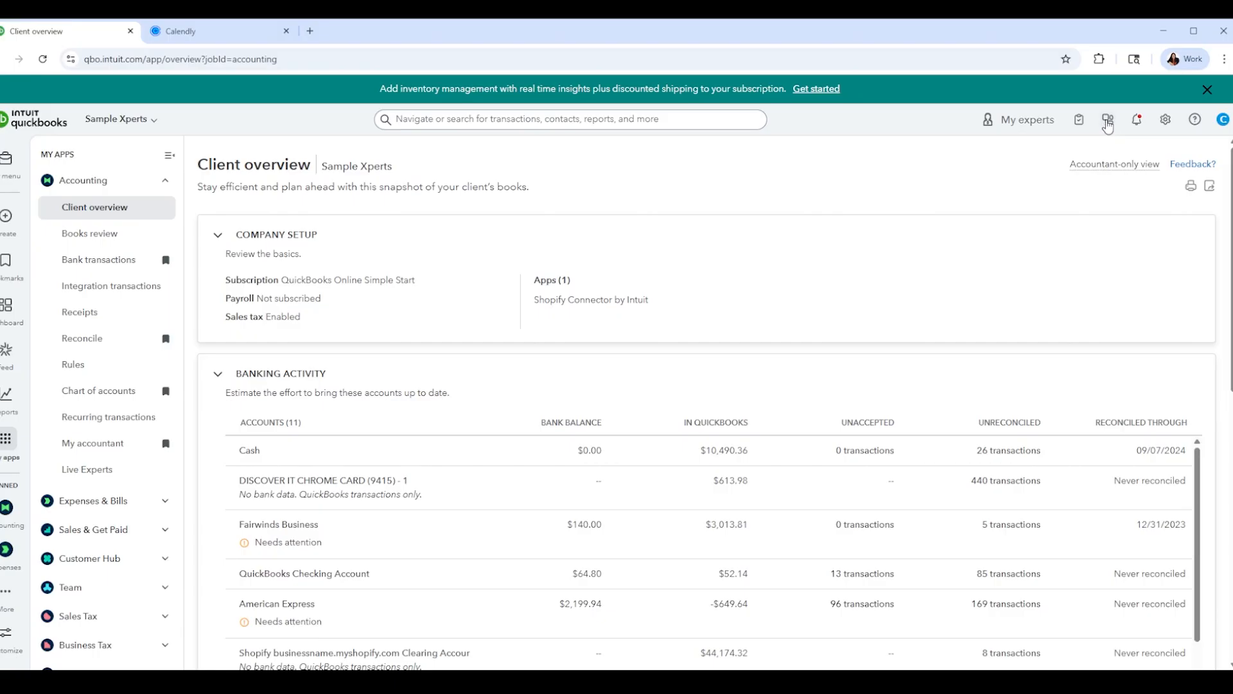
left_click(1110, 125)
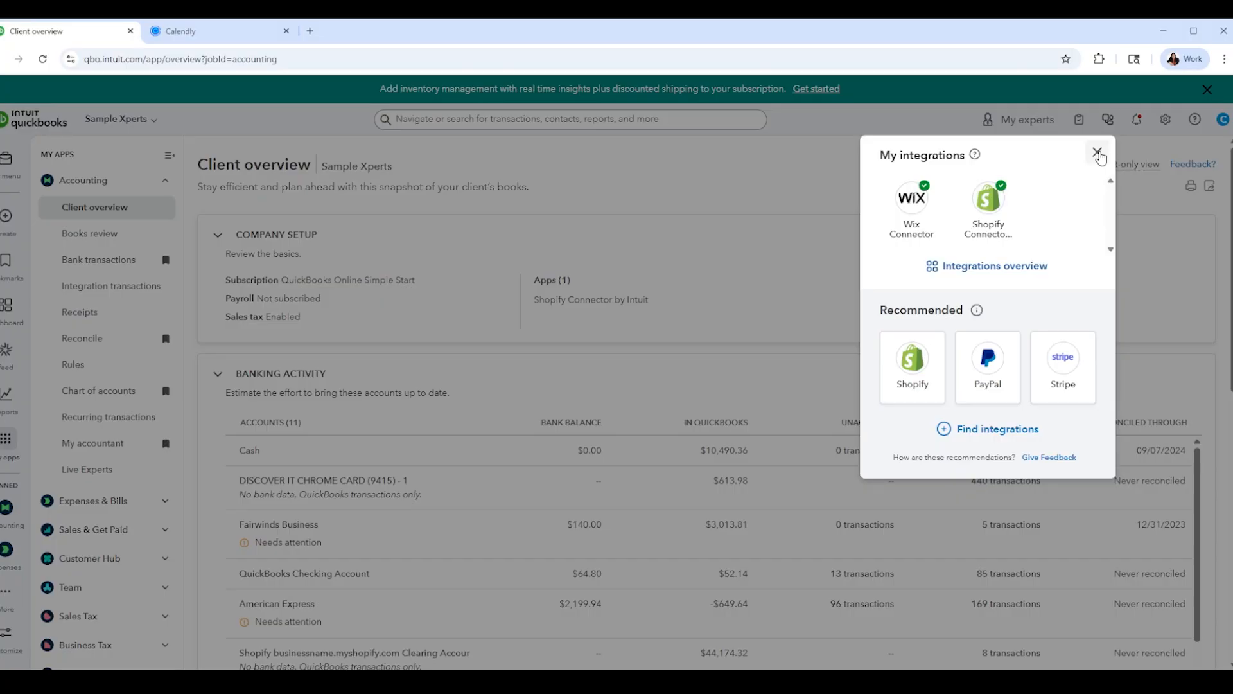
left_click(1097, 153)
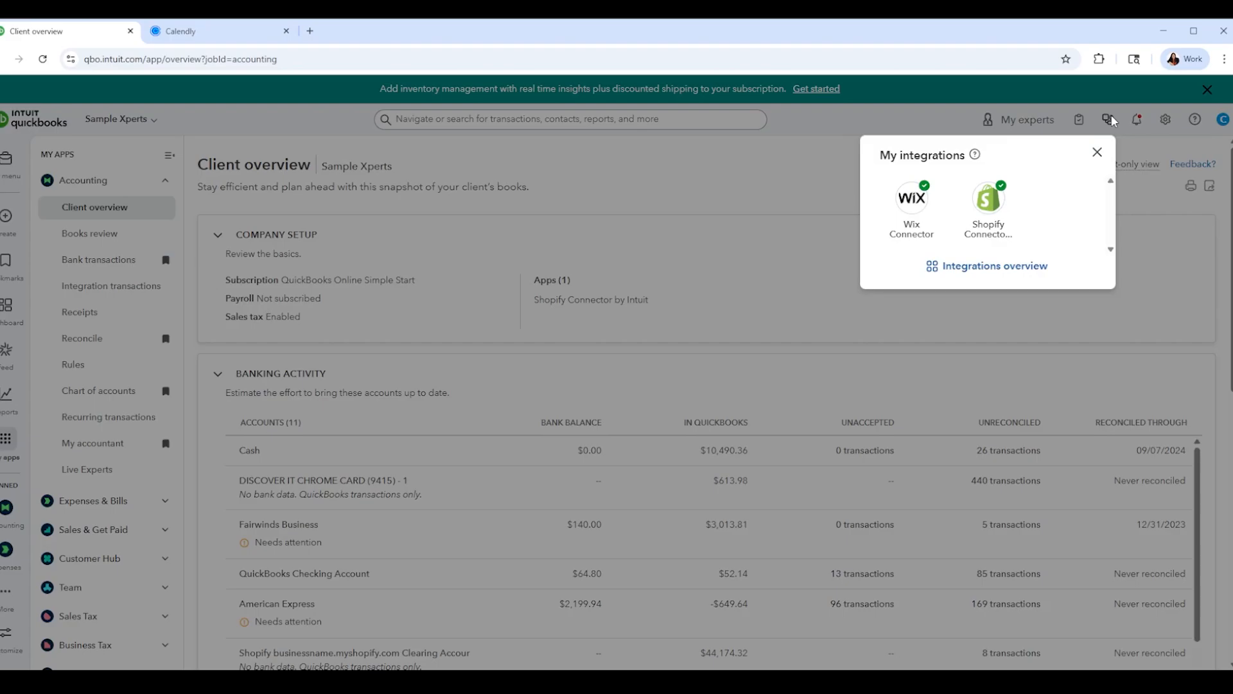
Launch the Wix Connector from the connected integrations and view its integration settings
left_click(1108, 120)
left_click(912, 198)
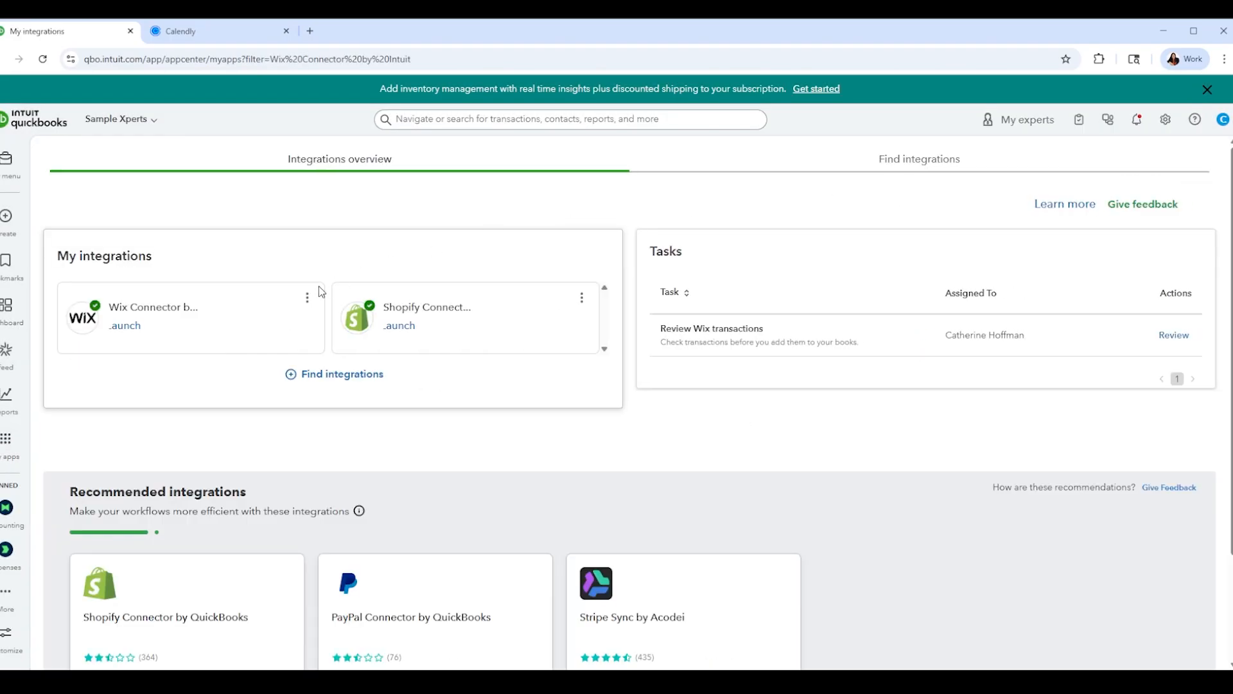
left_click(308, 299)
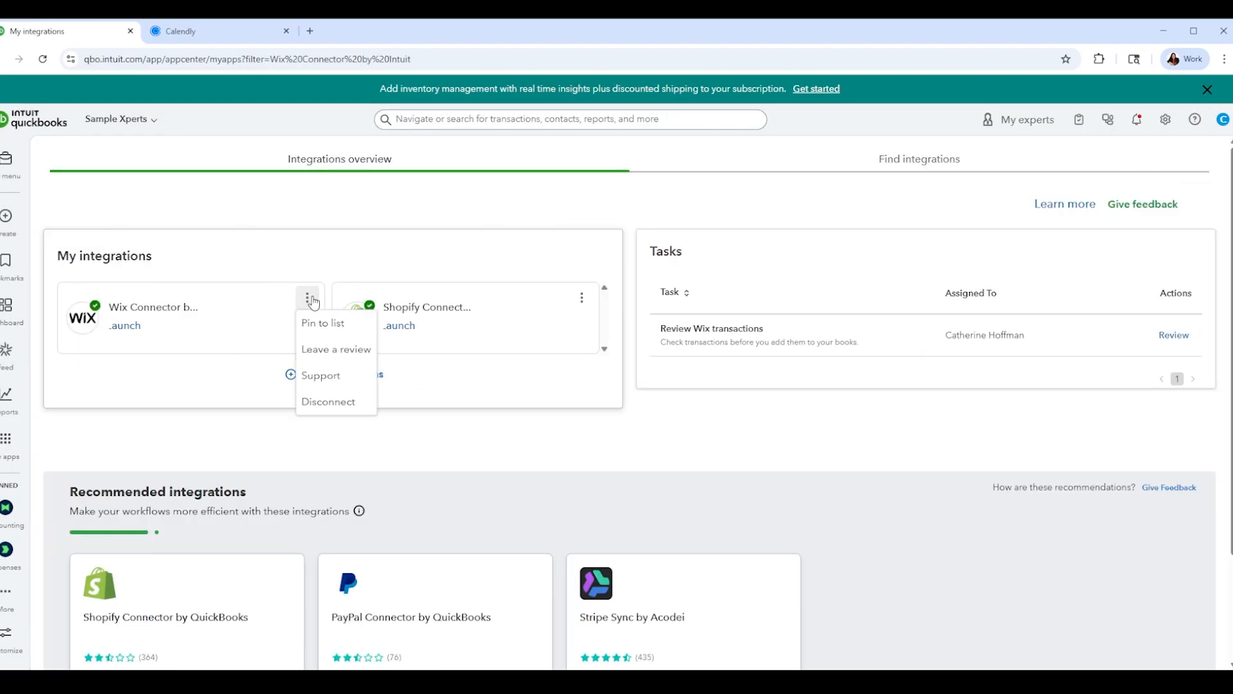
left_click(110, 334)
left_click(128, 327)
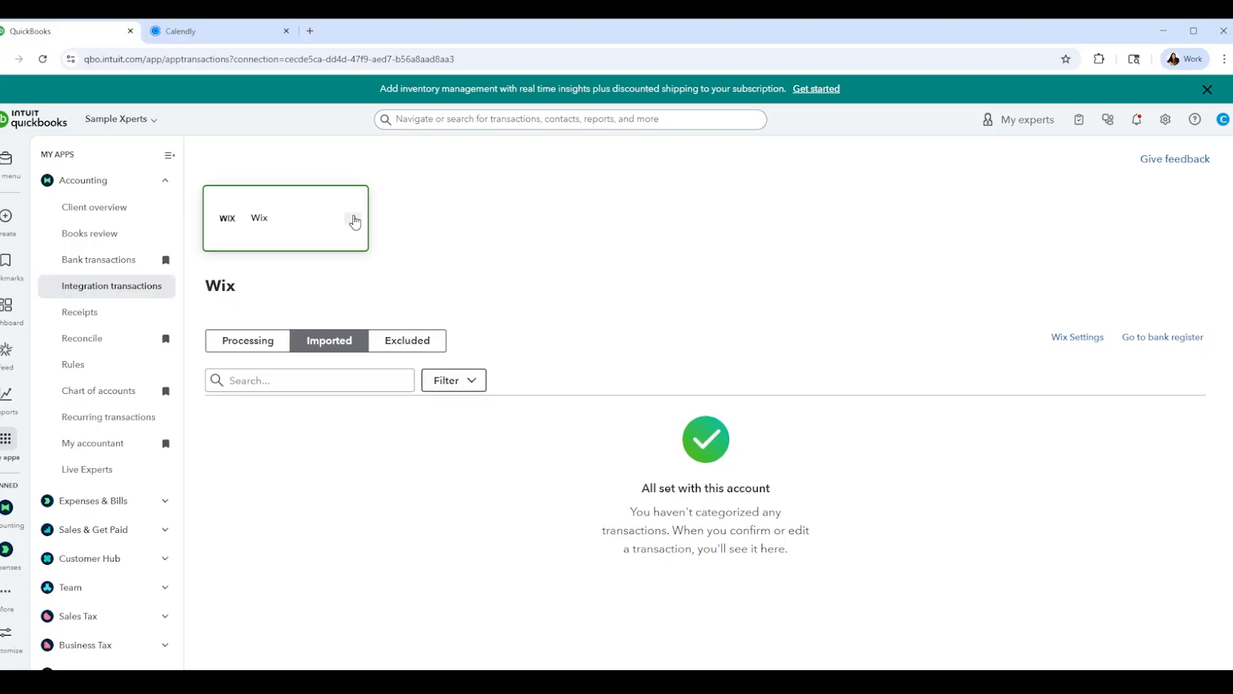
left_click(355, 221)
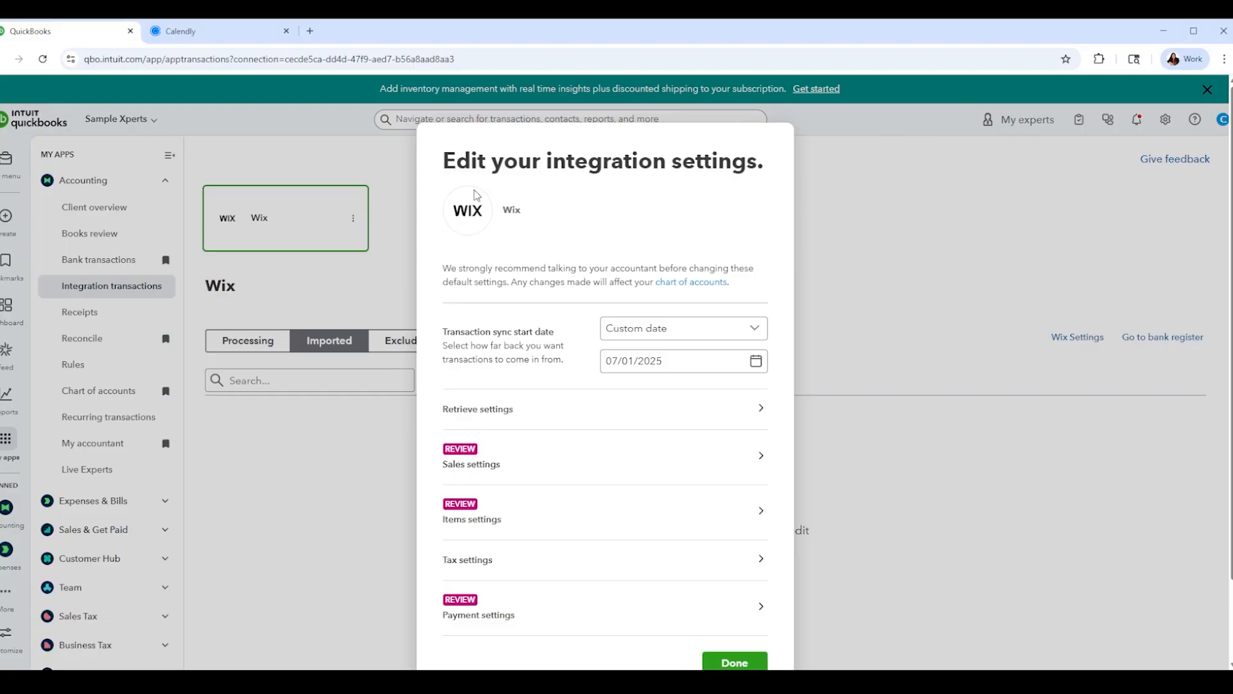
left_click(954, 257)
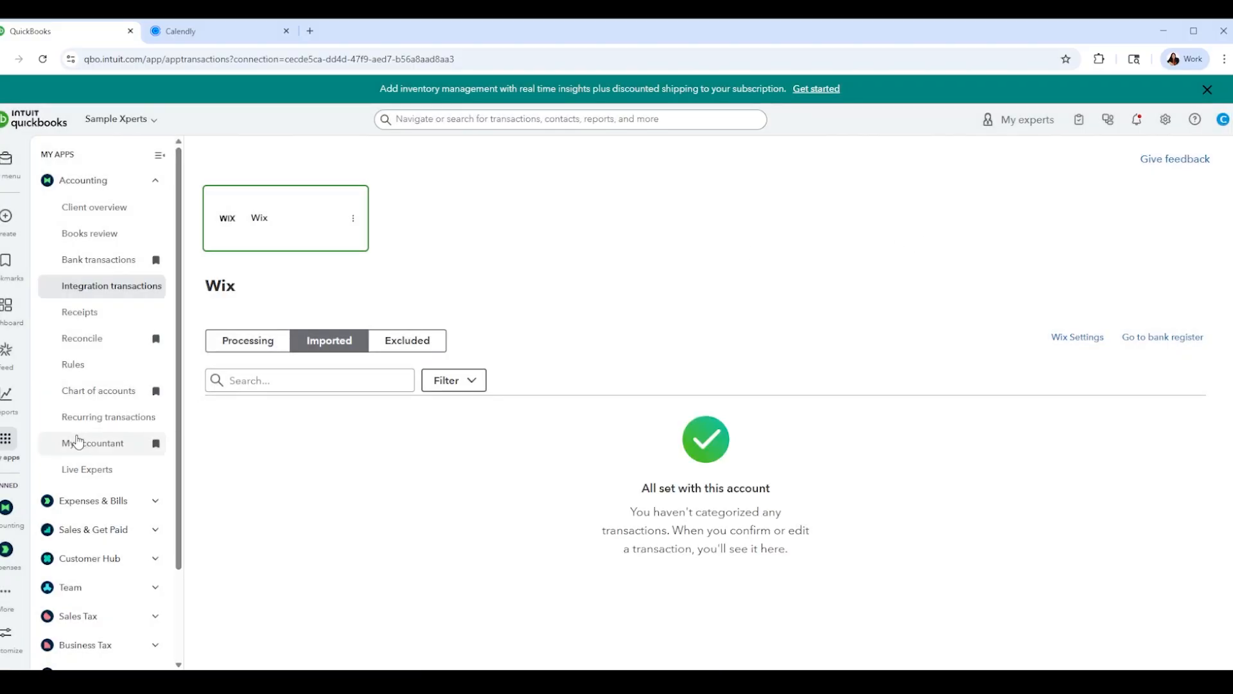
Open the Products & services list under Sales & Get Paid and view the options for adding new items
left_click(88, 533)
scroll(88, 536, "down", 3)
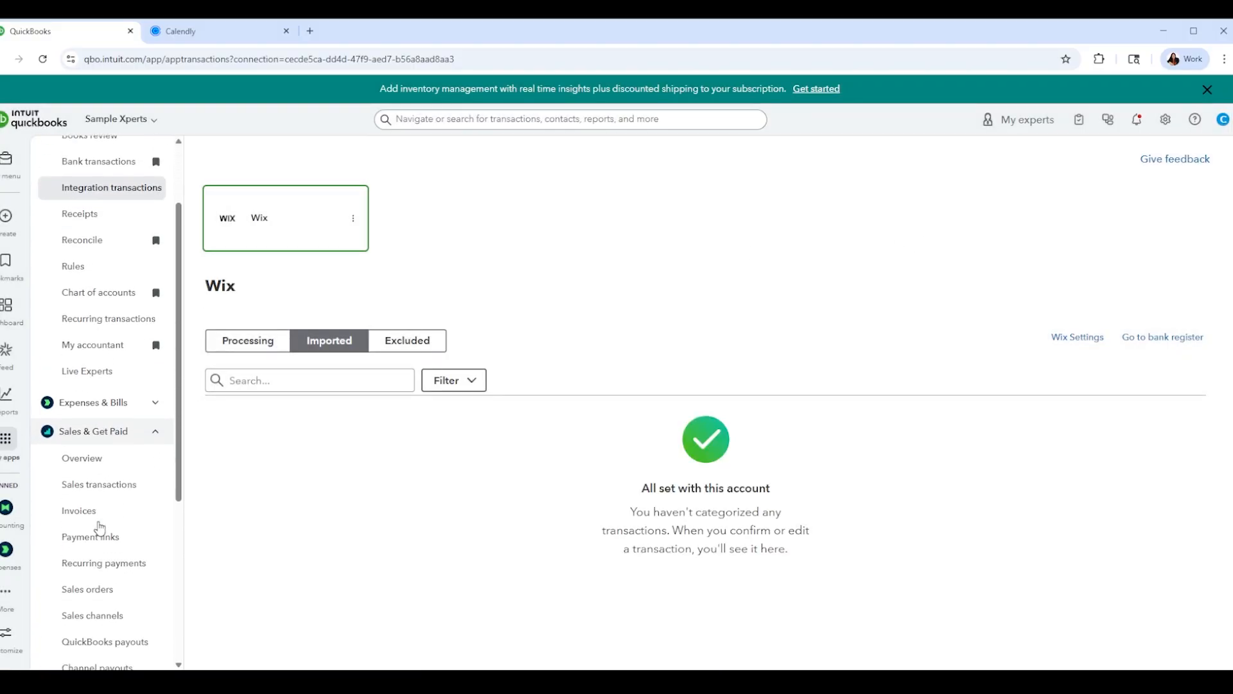
scroll(89, 569, "down", 1)
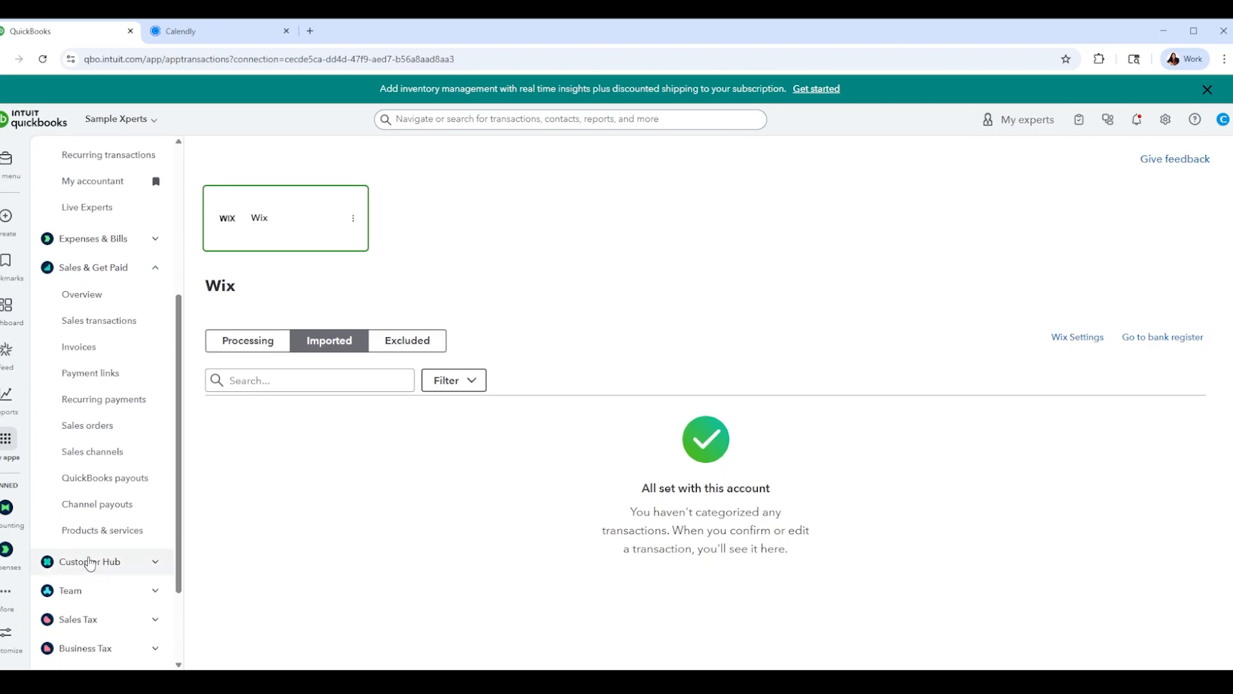
left_click(106, 532)
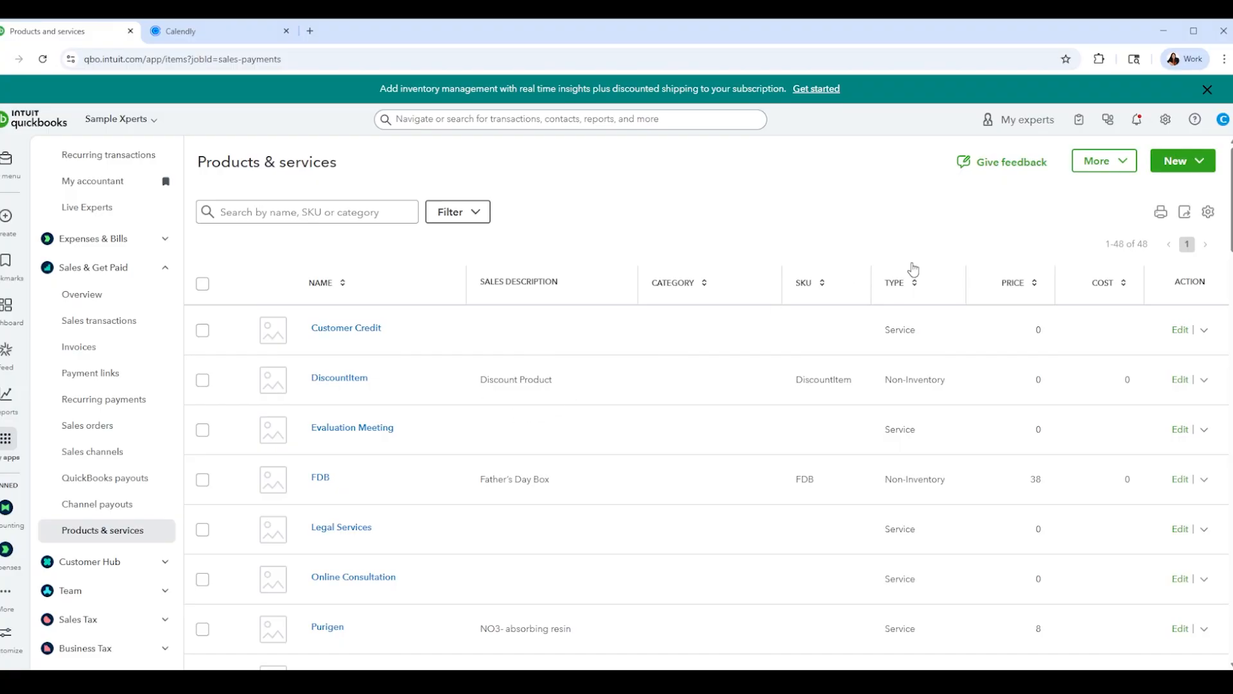
left_click(1198, 162)
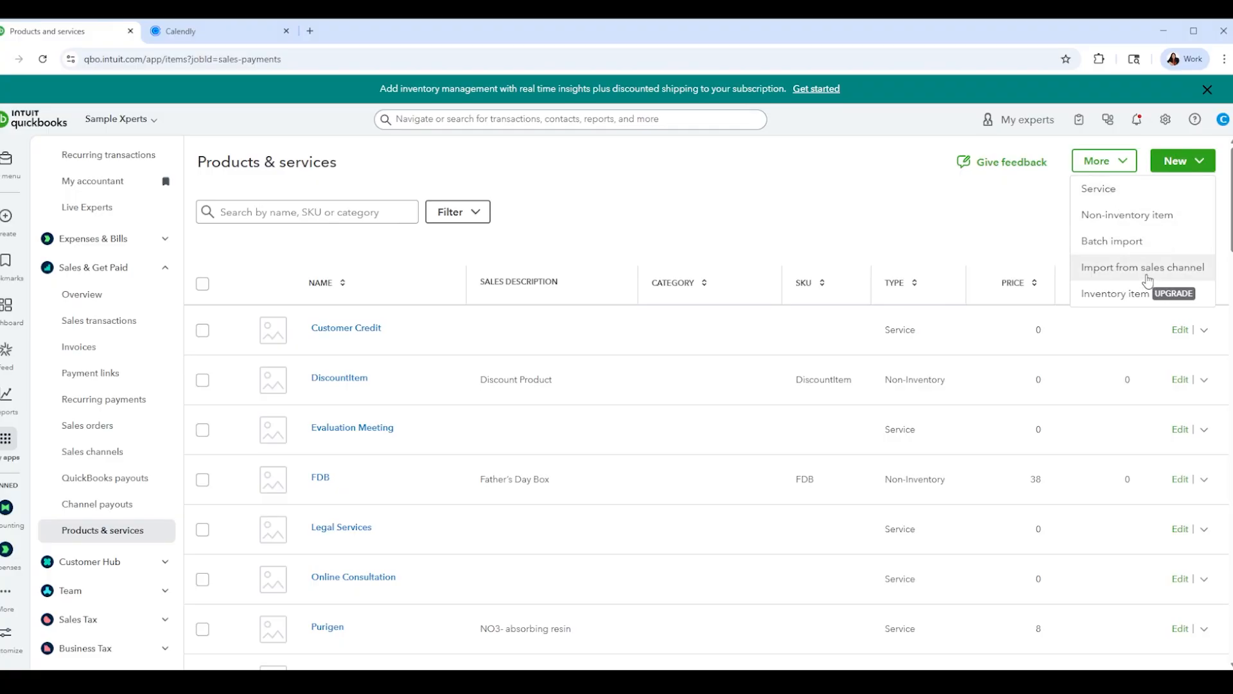
left_click(839, 187)
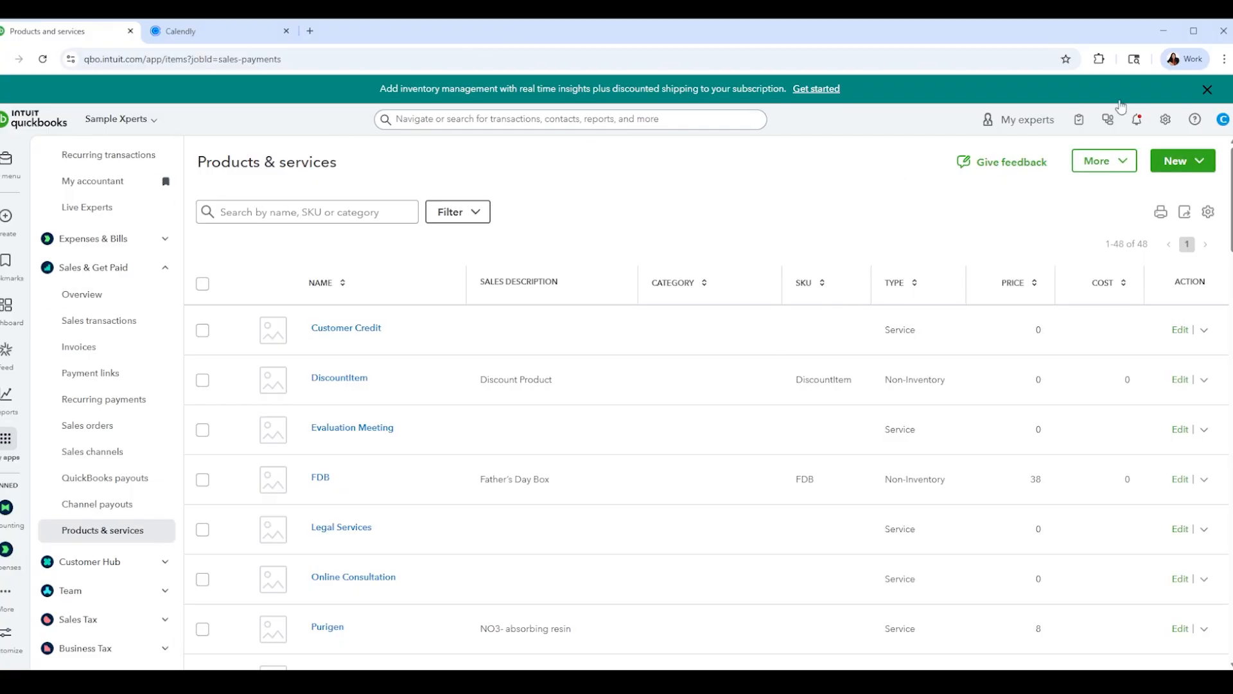
Go back to the Wix integration transactions in the Accounting section
left_click(1108, 120)
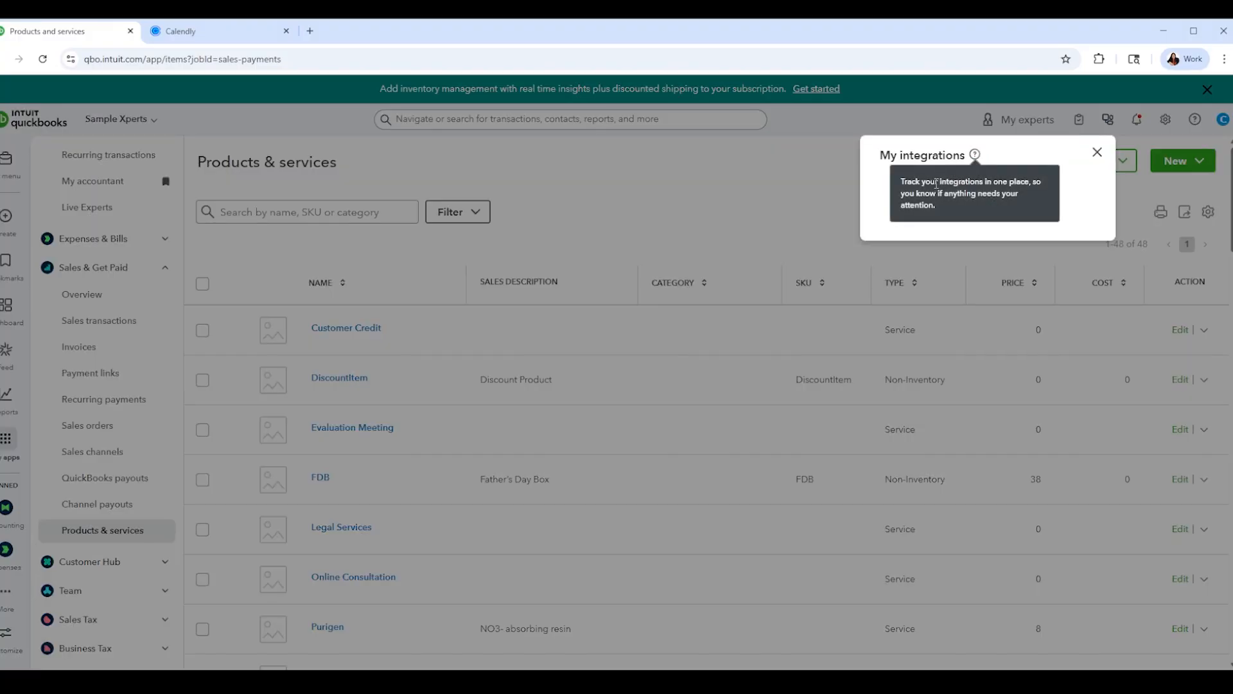
left_click(594, 206)
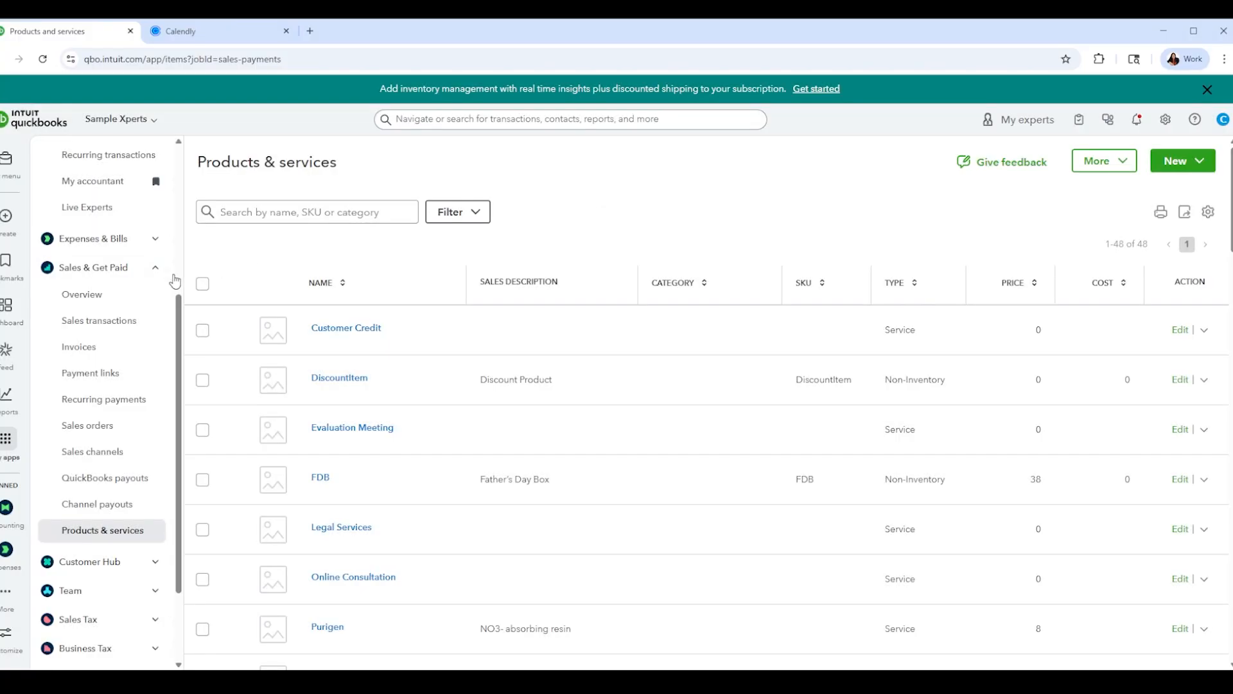
left_click(100, 190)
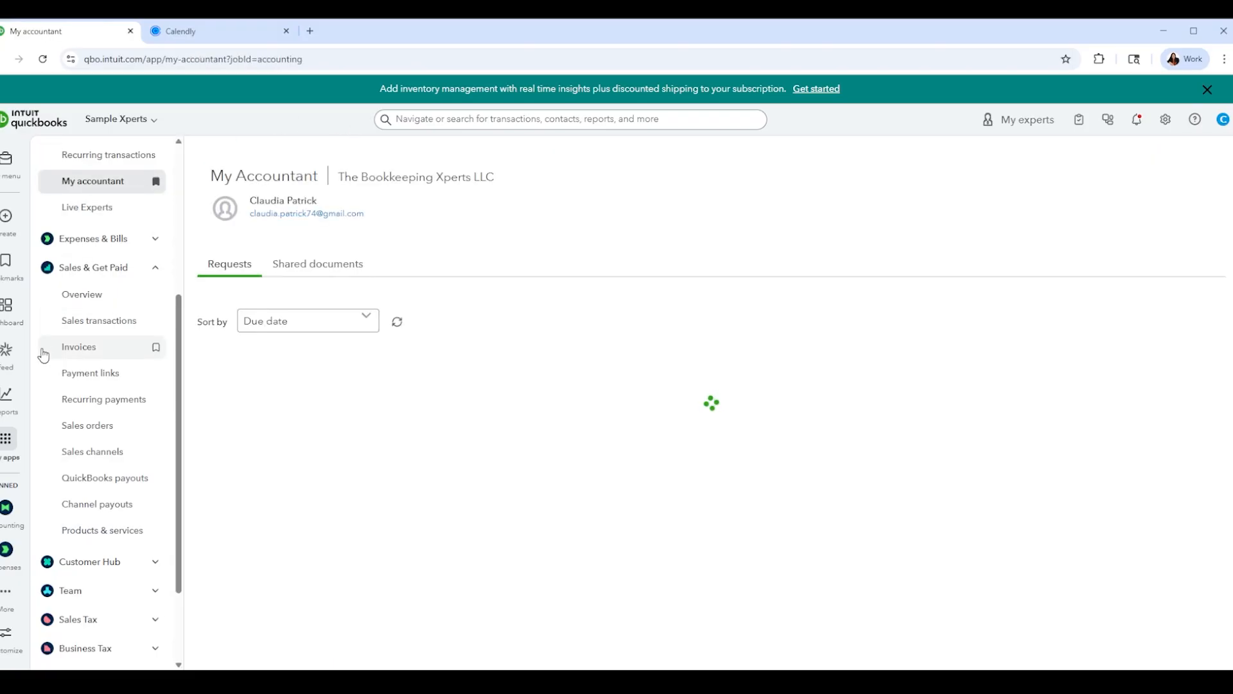
left_click(11, 508)
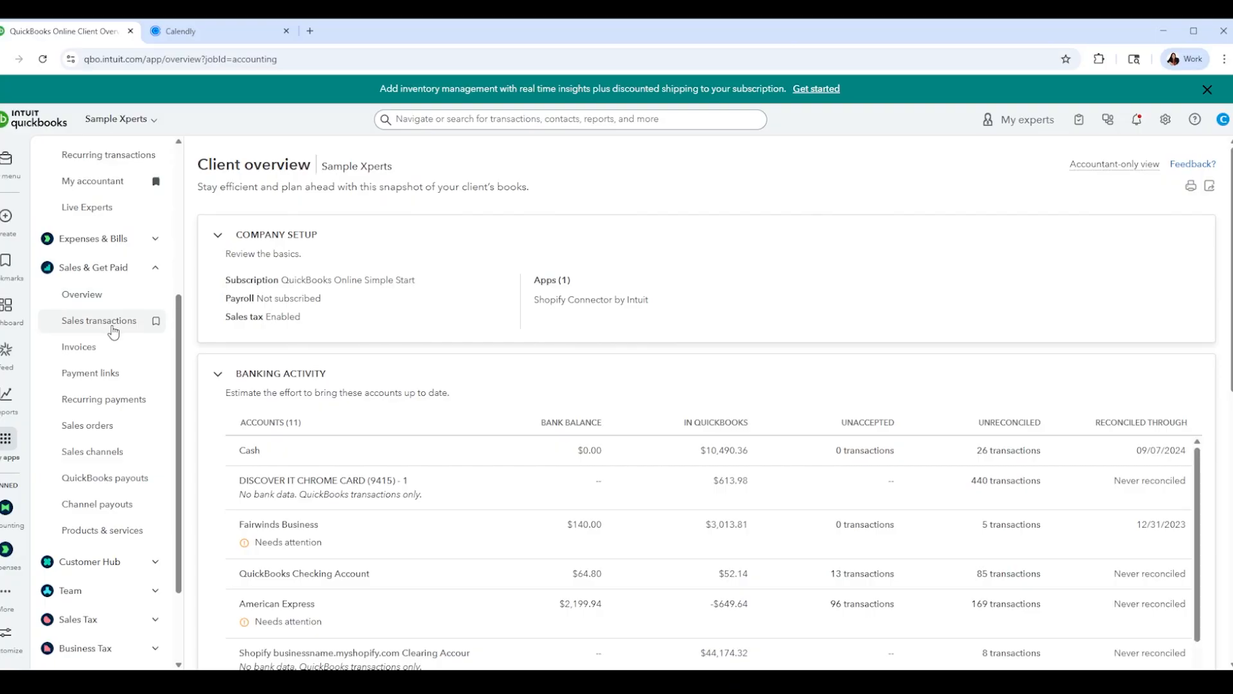
scroll(109, 327, "up", 4)
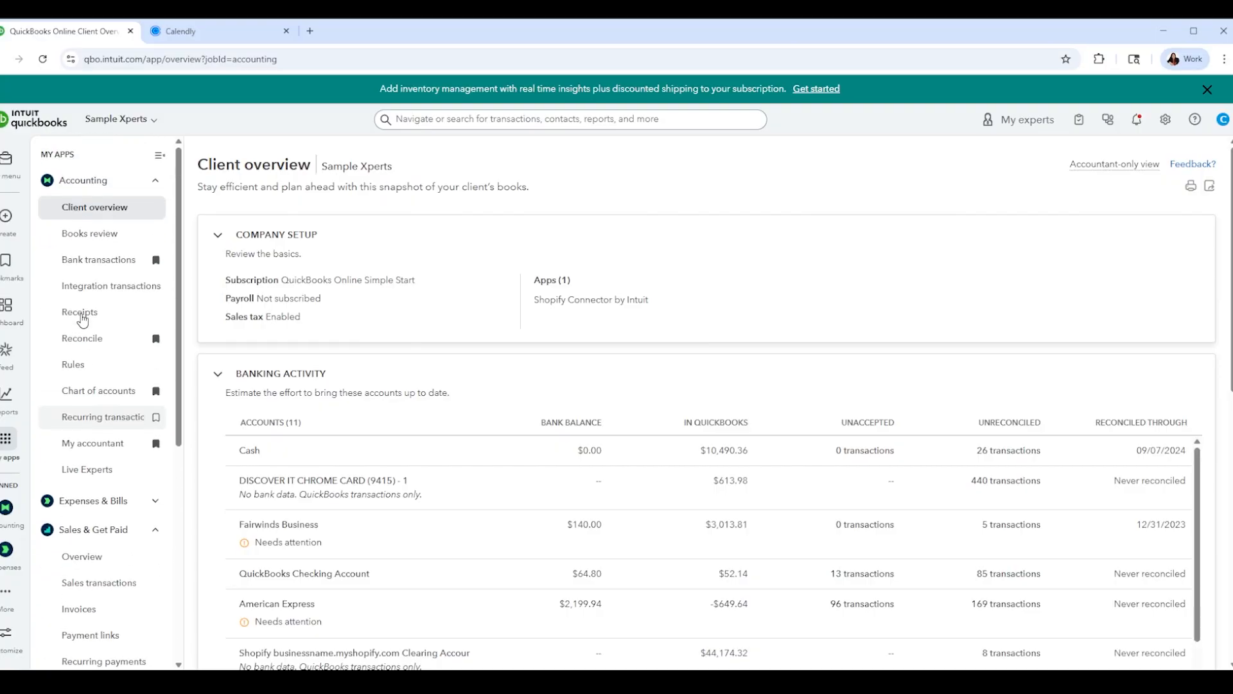
left_click(106, 287)
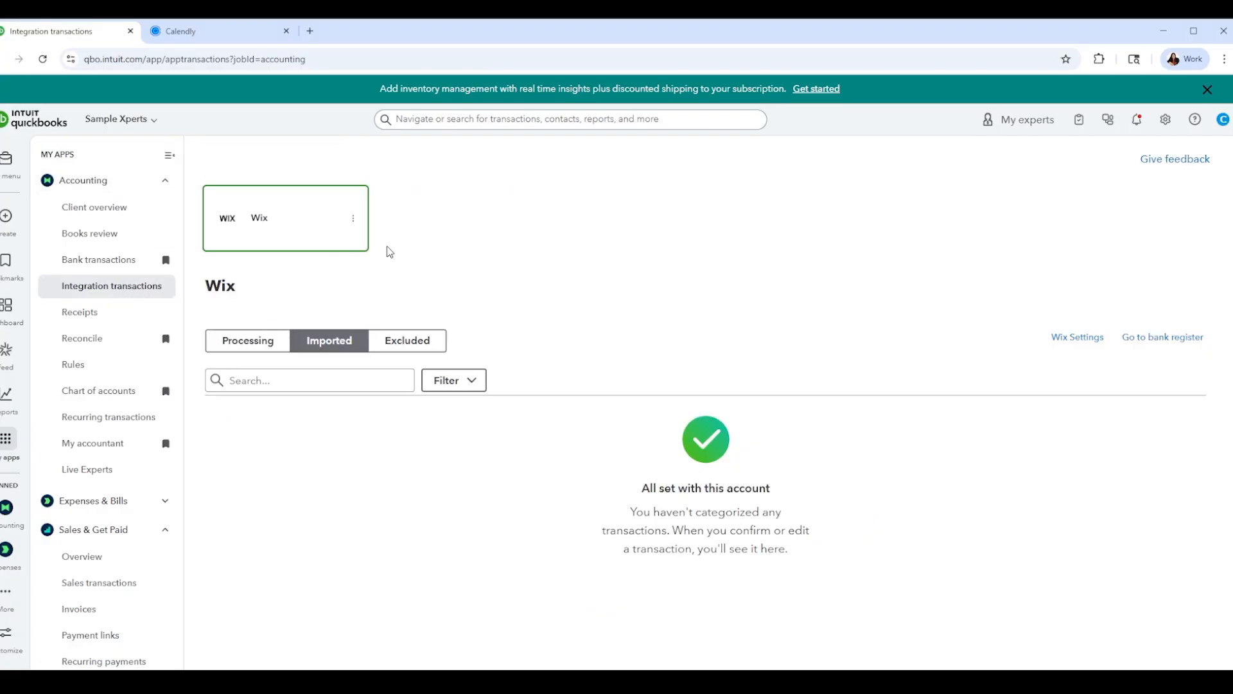
Review the order, payment and fulfillment statuses in the Wix integration's retrieve settings and save them
left_click(354, 219)
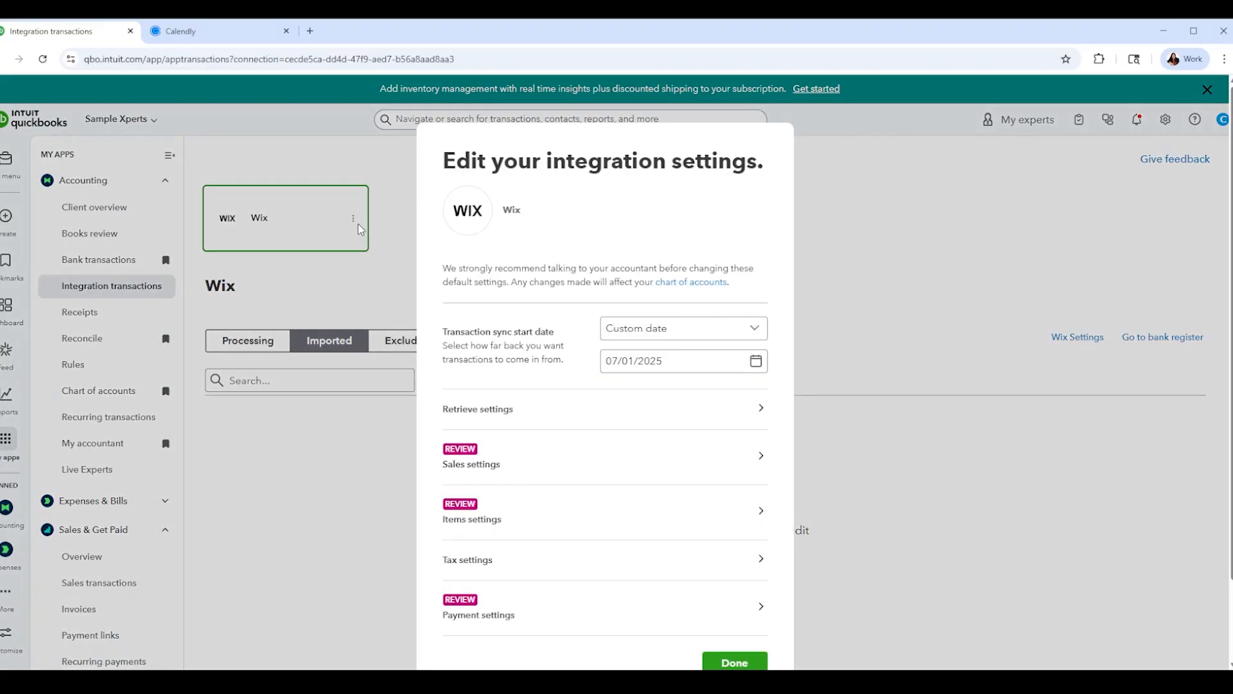
scroll(472, 256, "down", 2)
scroll(472, 252, "up", 2)
left_click(761, 411)
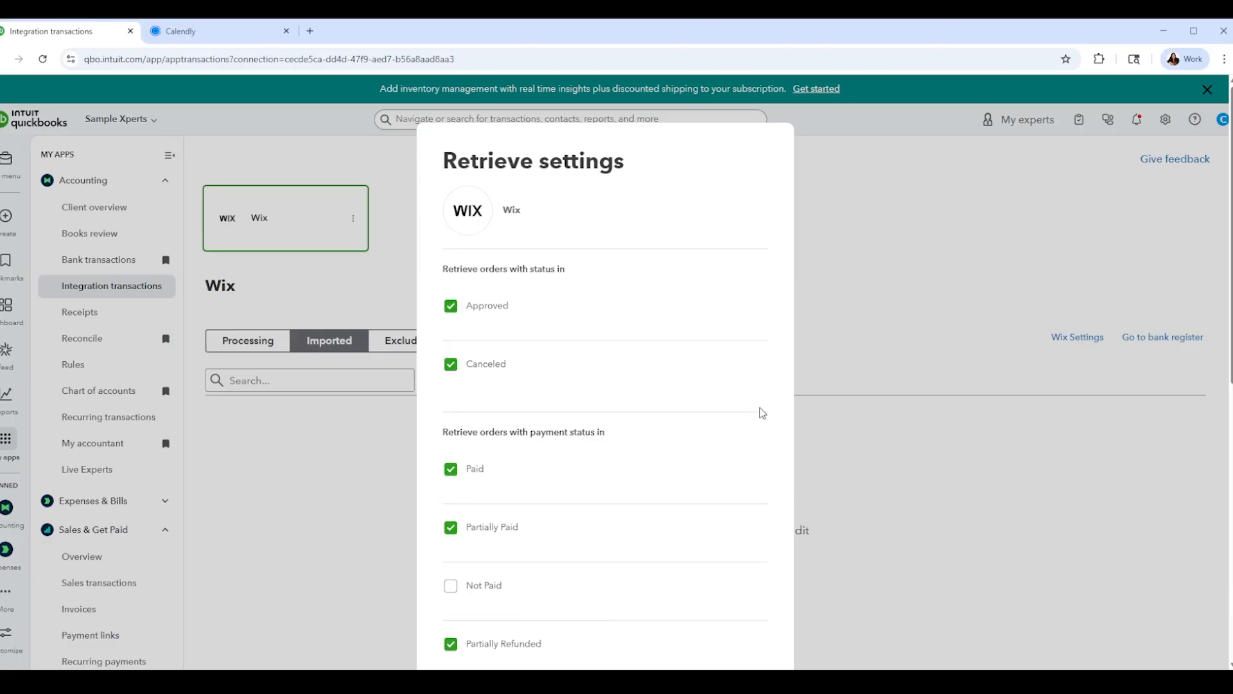
scroll(758, 417, "down", 1)
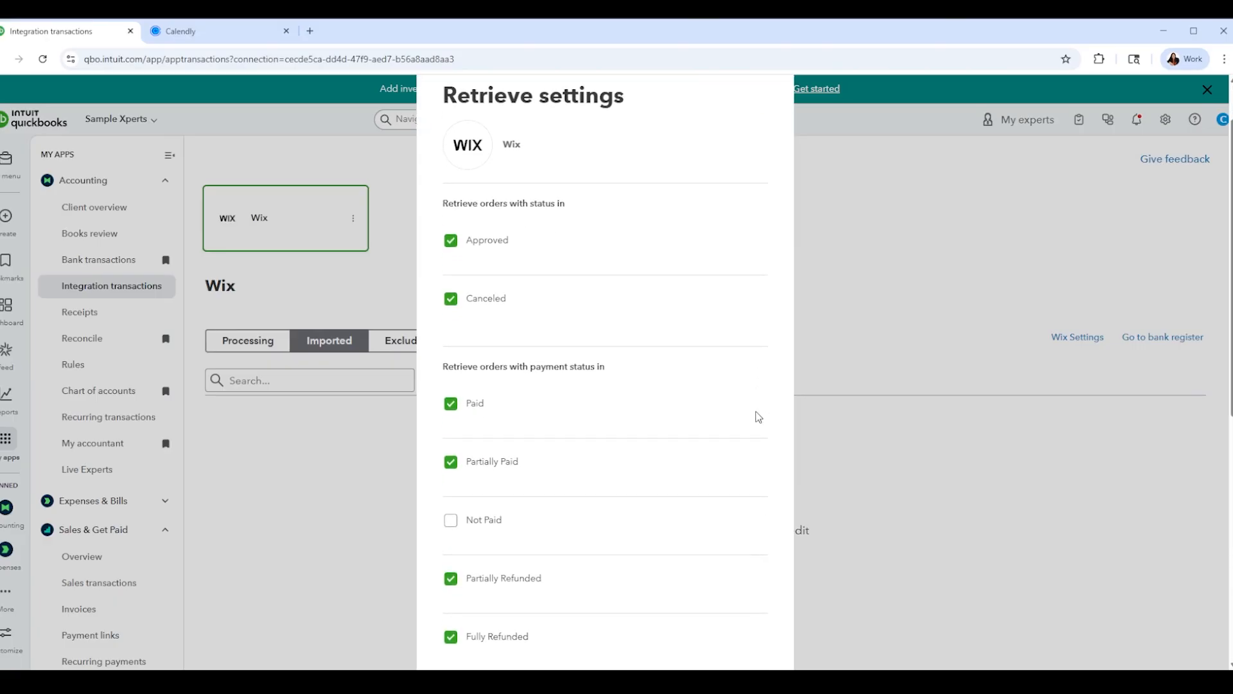
scroll(759, 417, "down", 1)
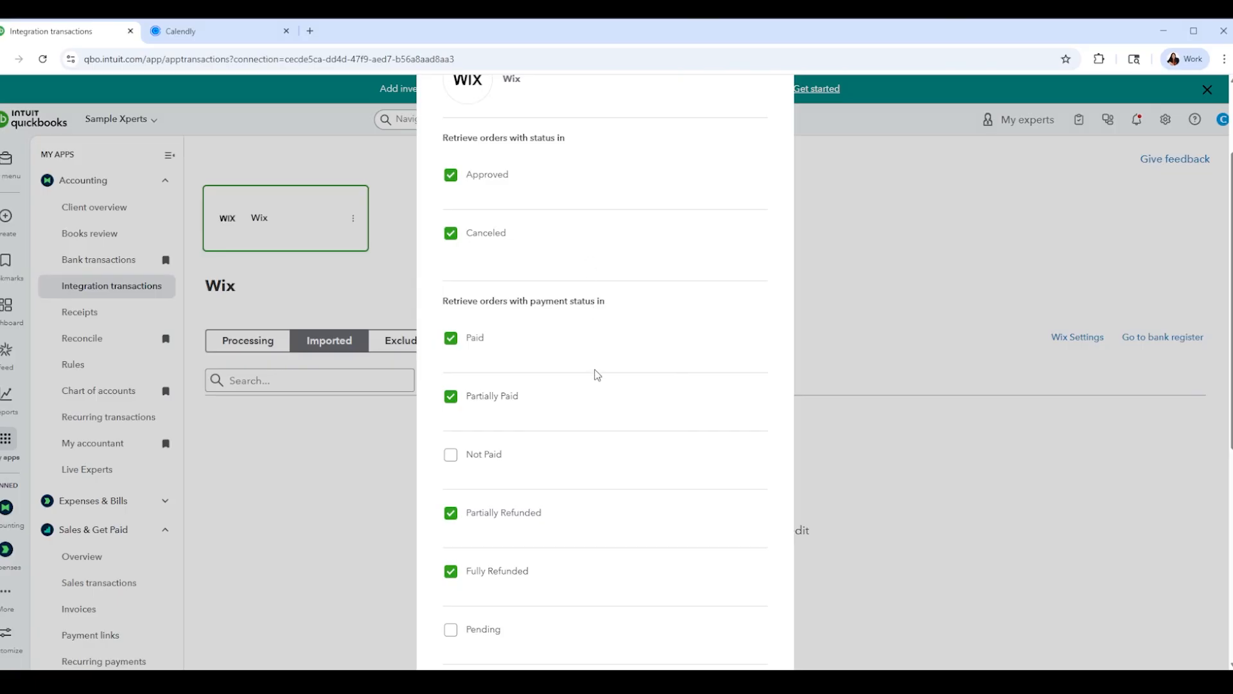
scroll(598, 375, "down", 1)
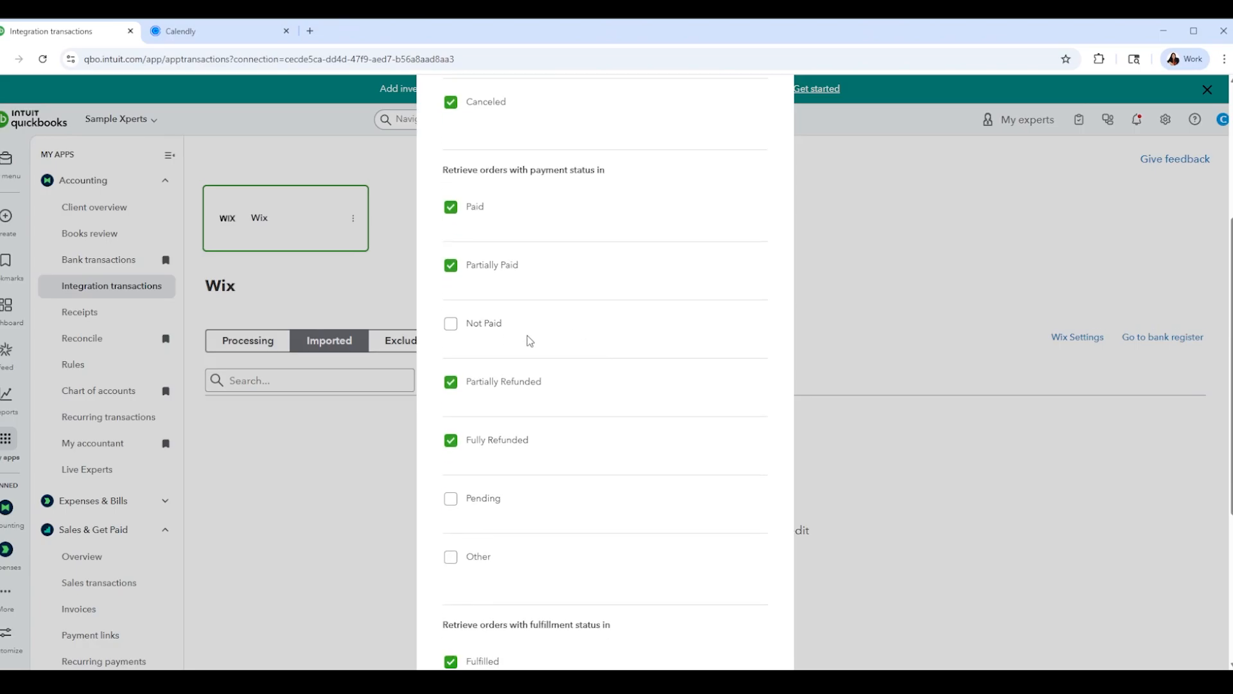
scroll(528, 341, "down", 1)
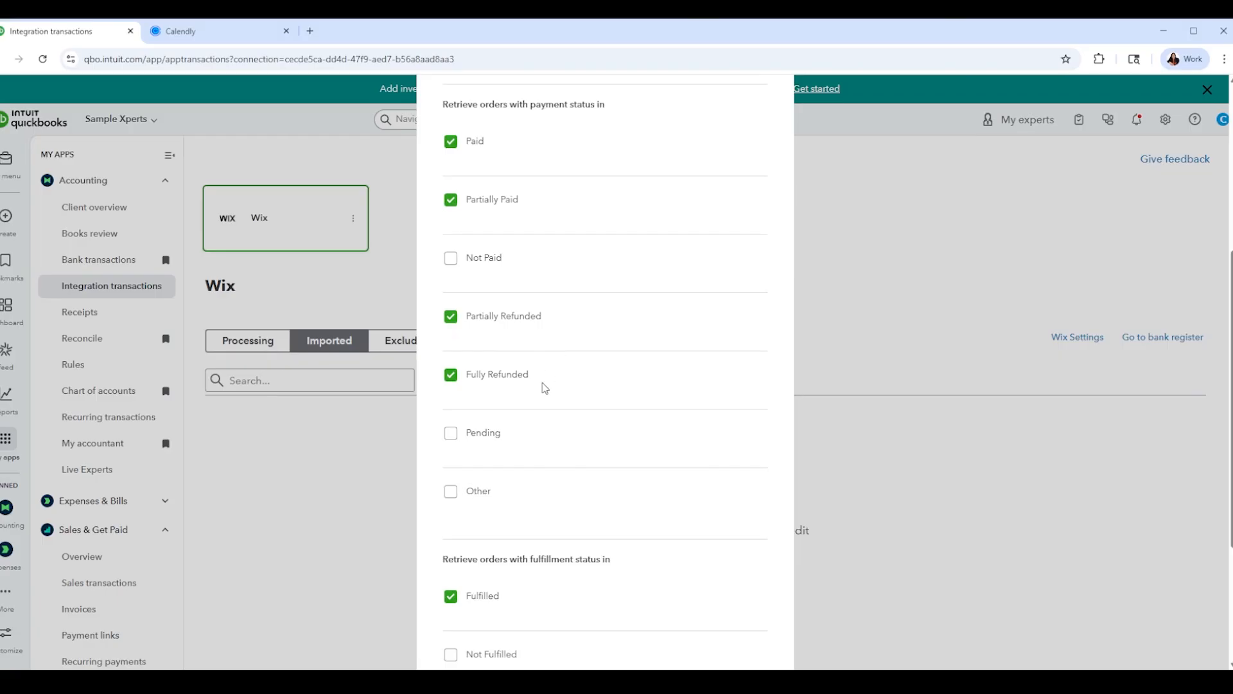
scroll(545, 387, "down", 1)
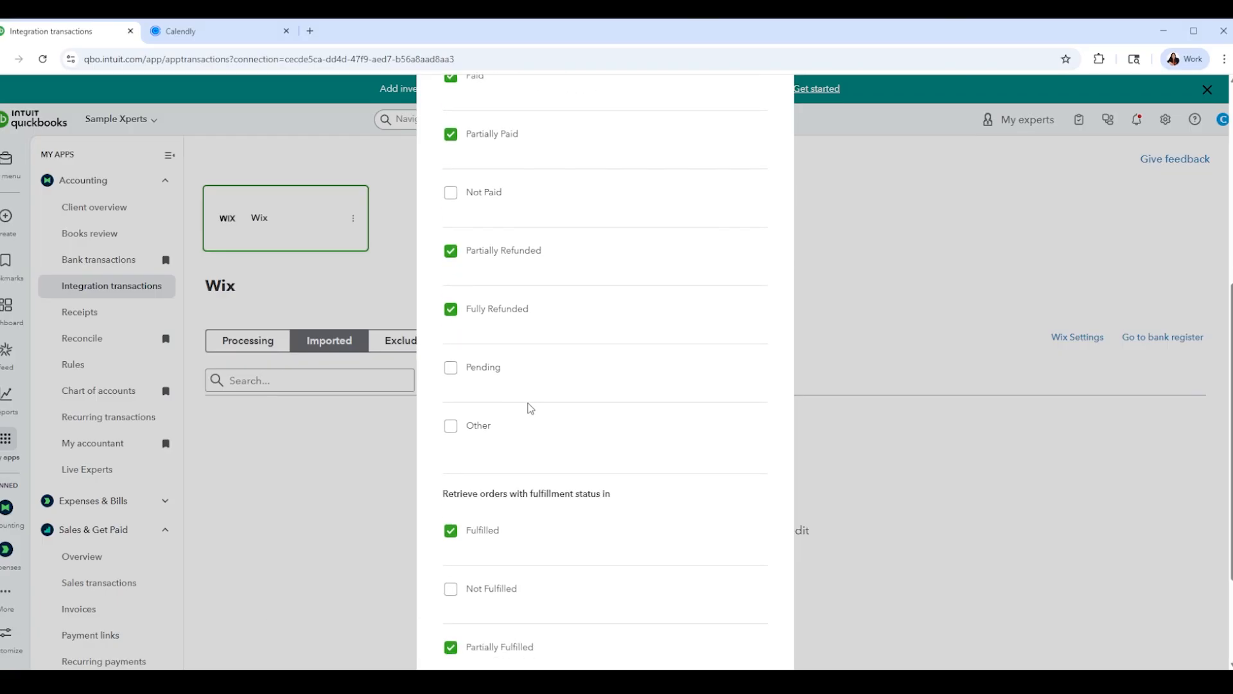
scroll(531, 409, "down", 1)
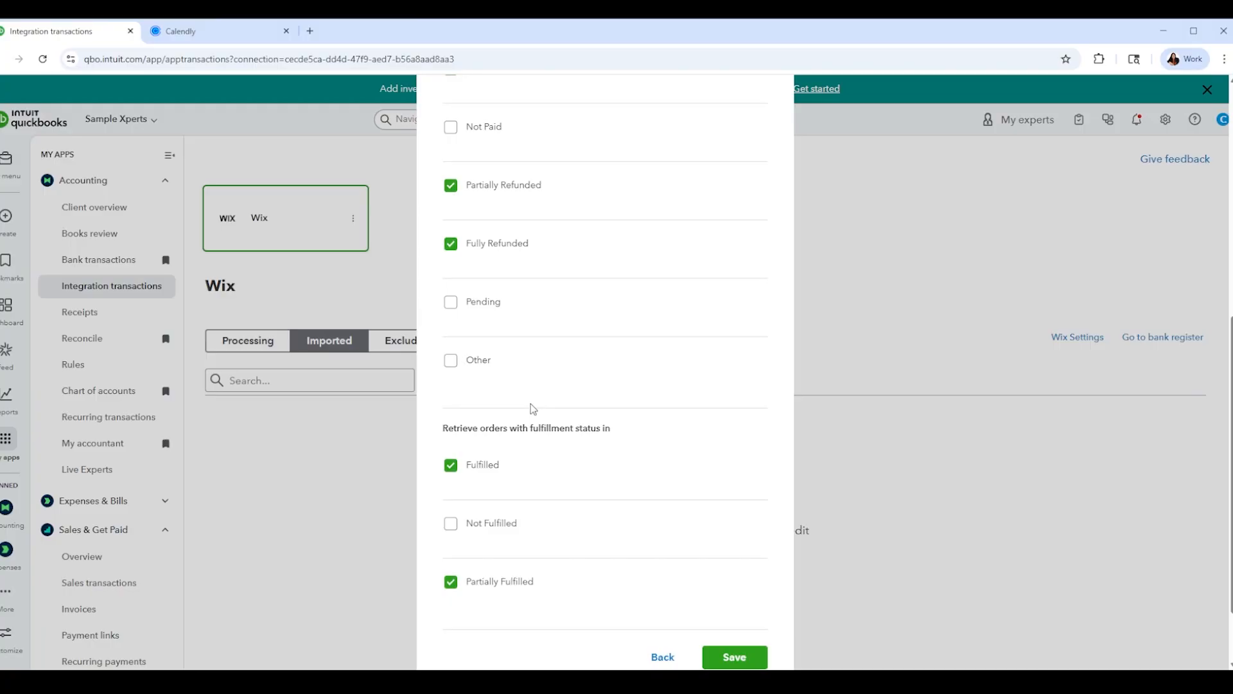
scroll(531, 403, "down", 1)
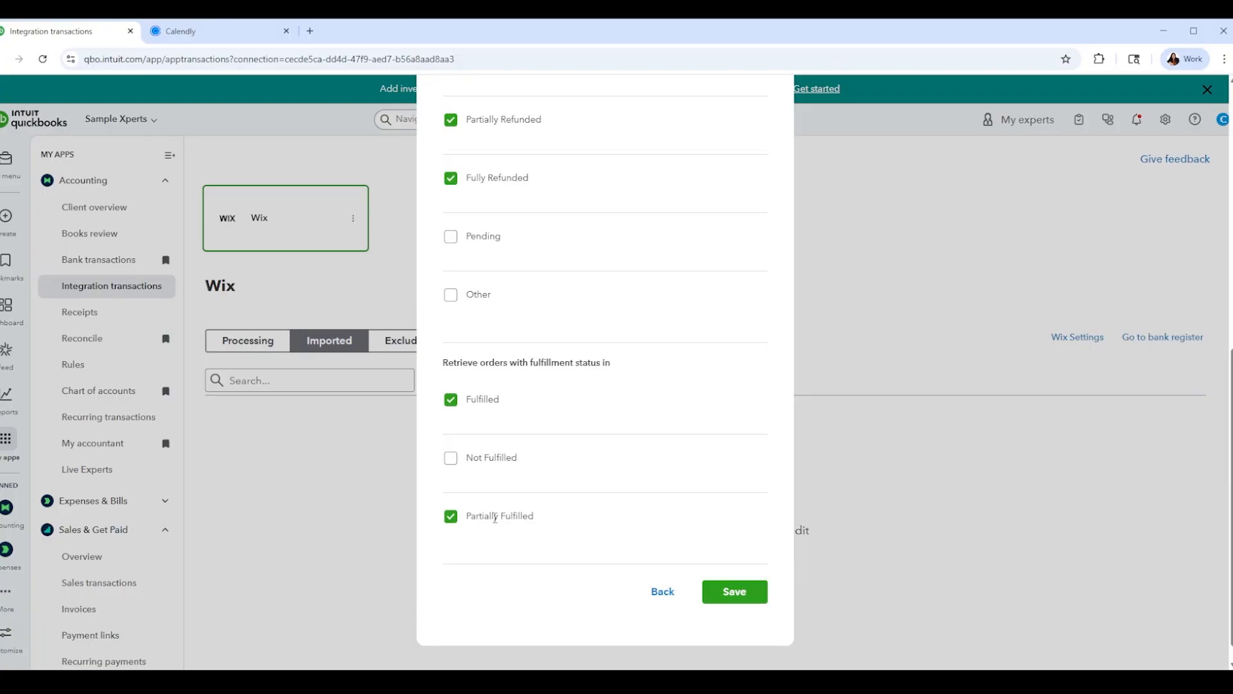
left_click(730, 602)
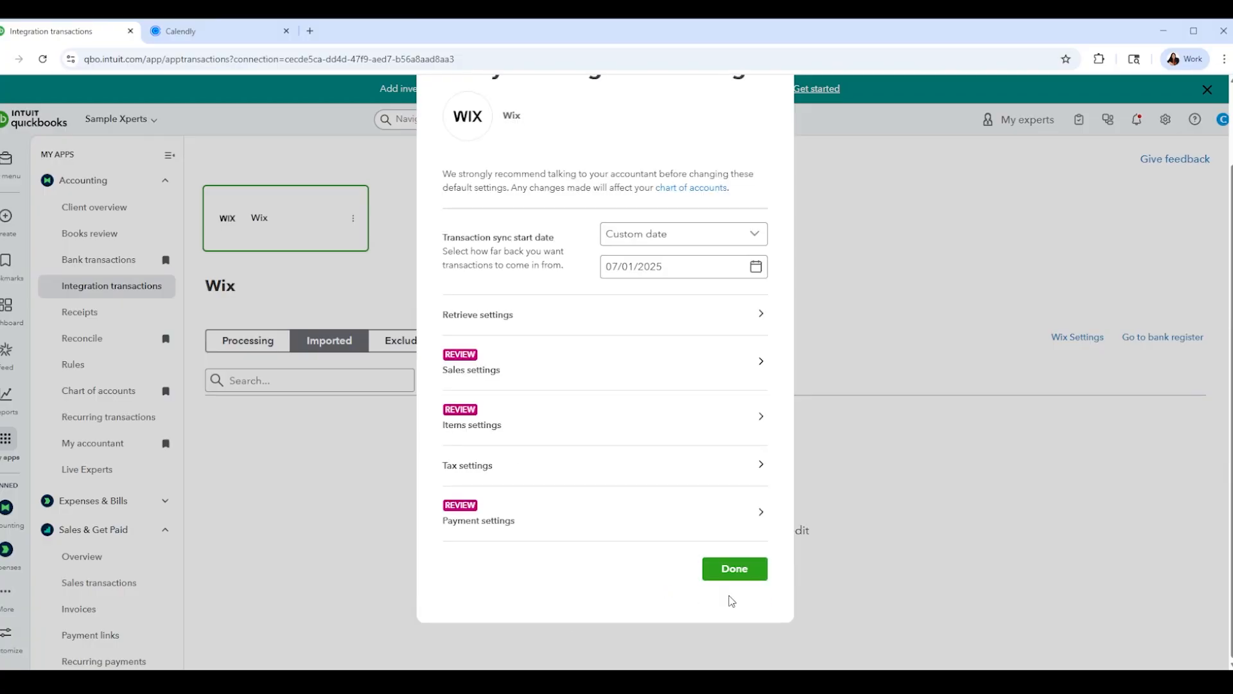
Save the Wix sales settings with Sales receipt as the transaction type, Shipping for shipping charges and DiscountItem for discounts
left_click(761, 361)
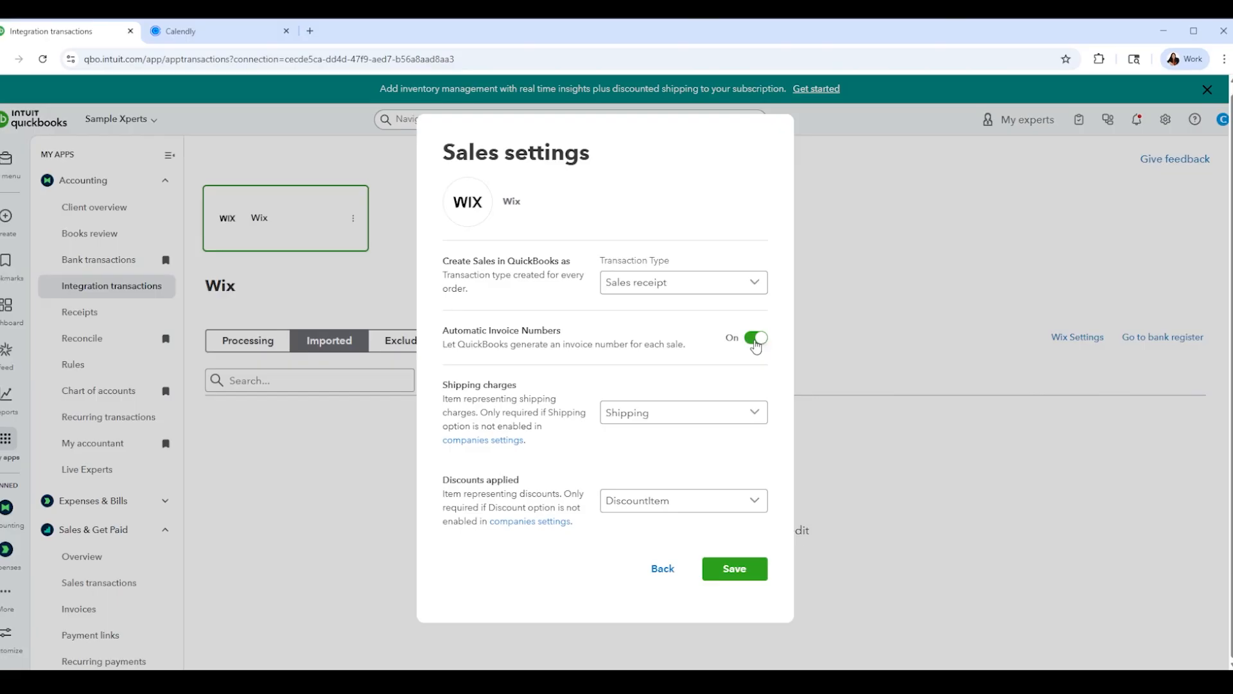
left_click(750, 284)
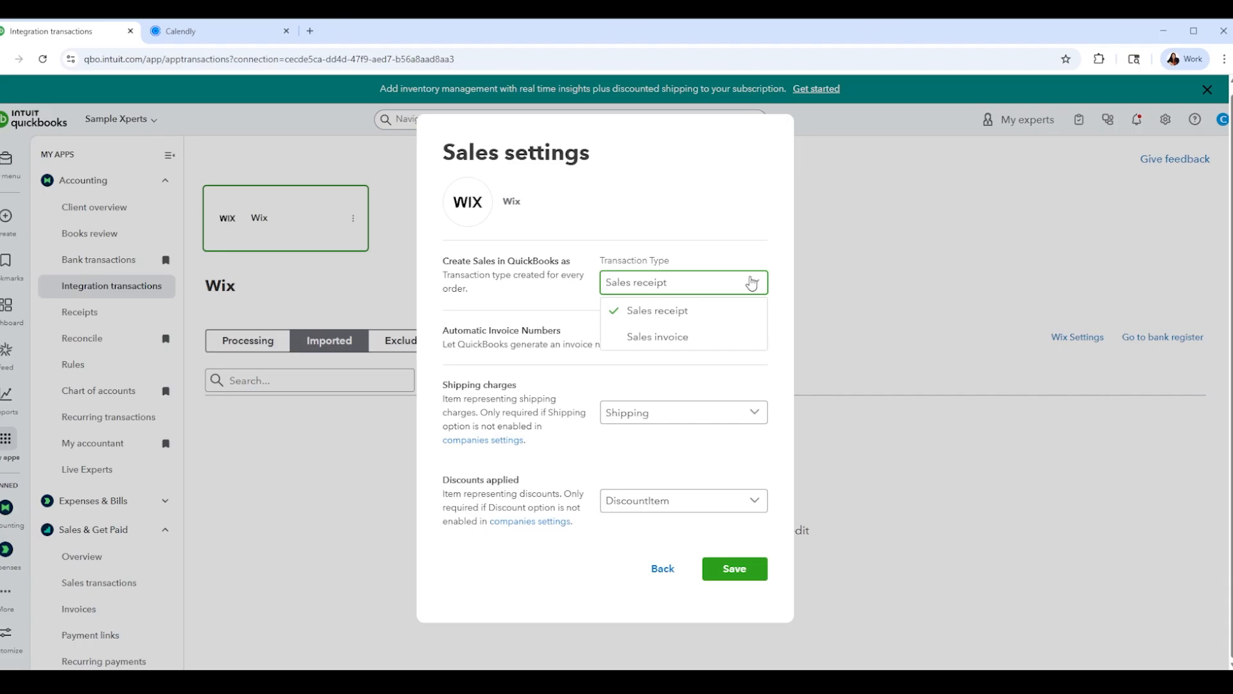
left_click(533, 304)
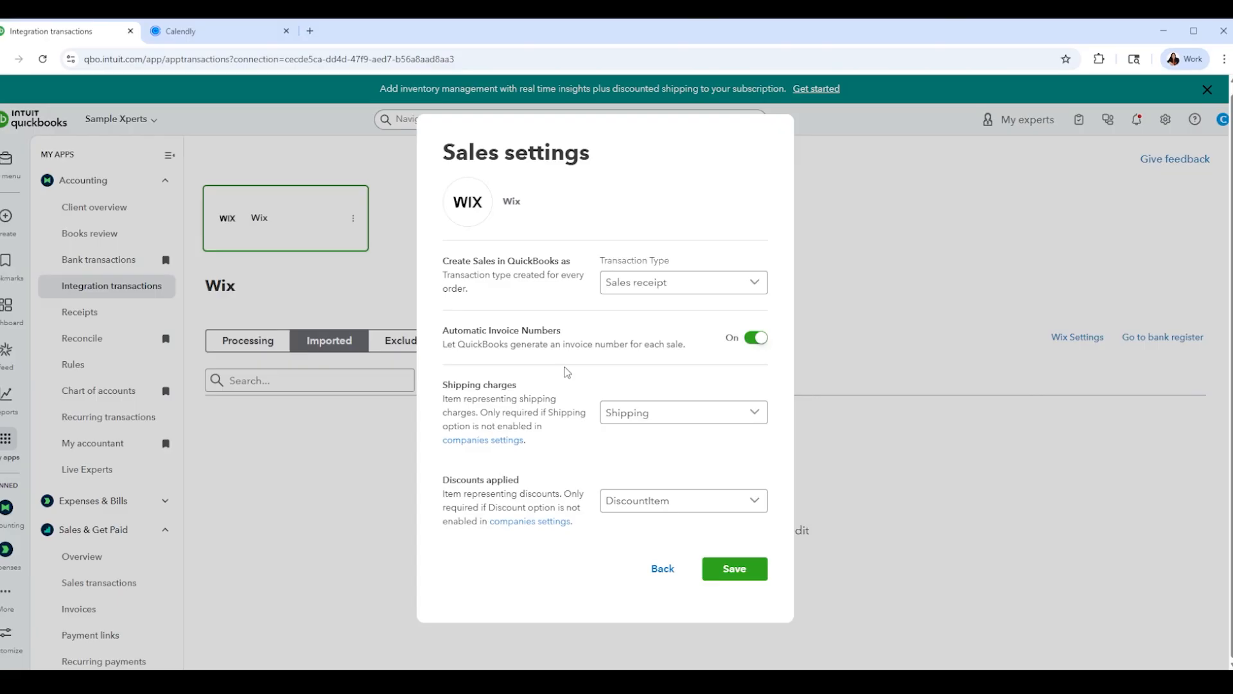
left_click(680, 421)
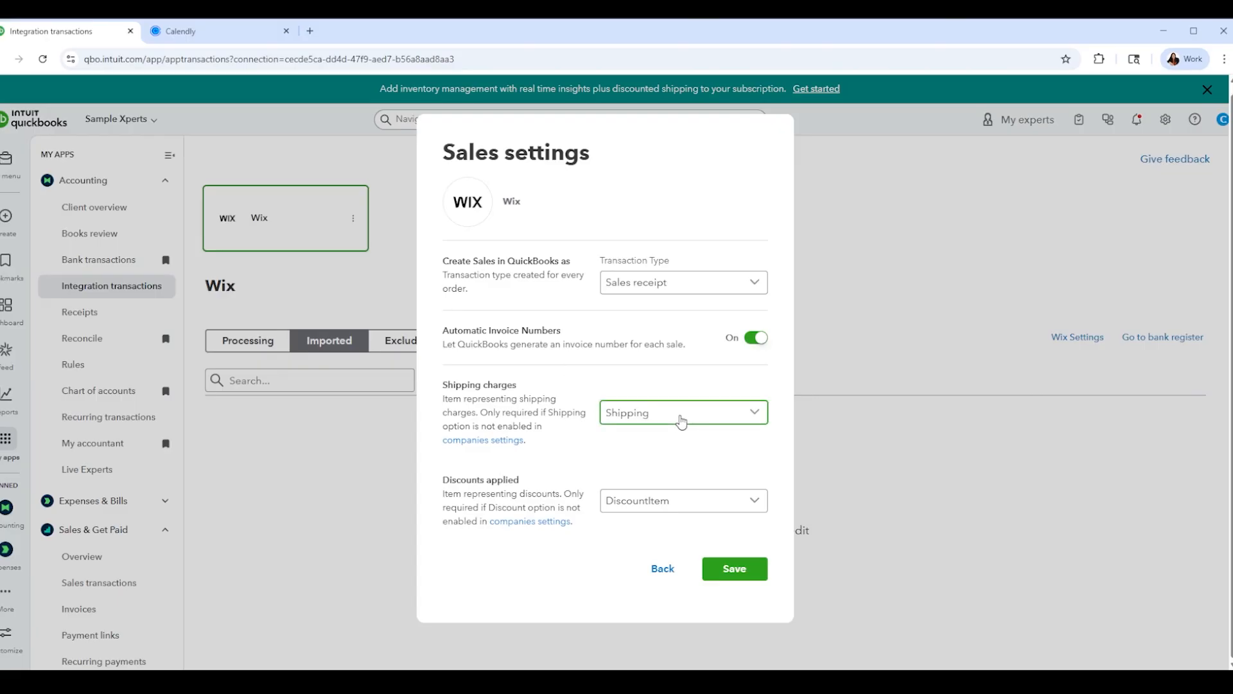
left_click(578, 464)
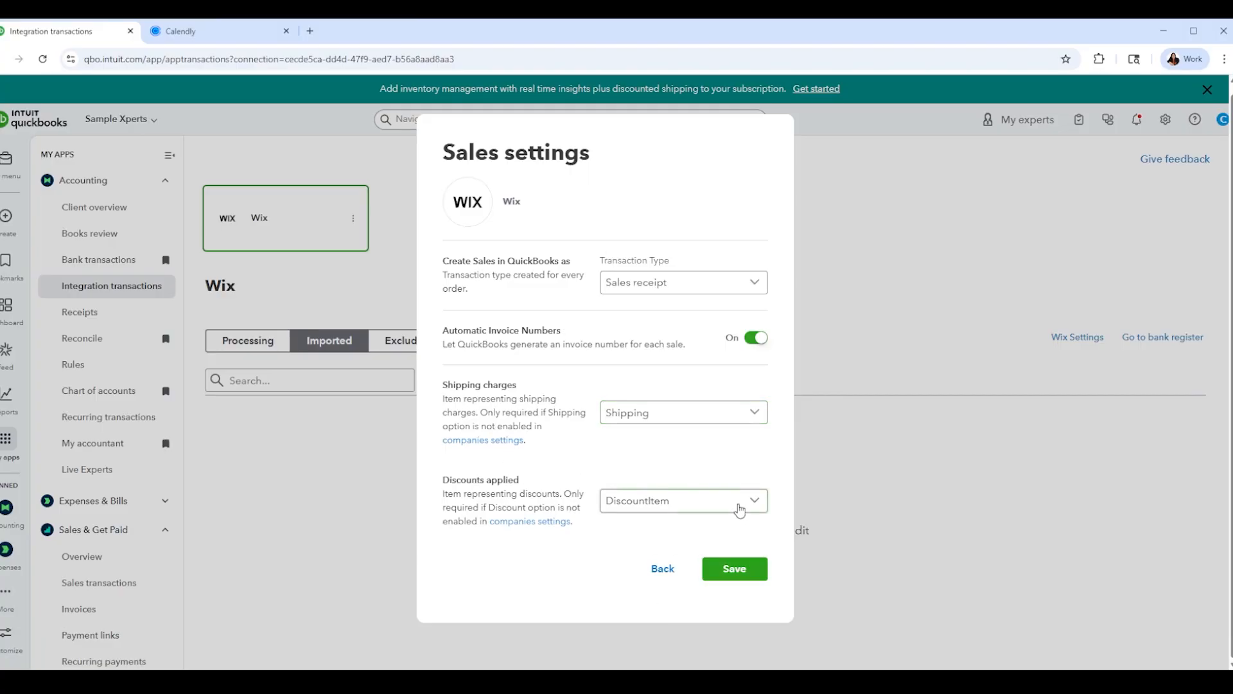
left_click(739, 569)
scroll(737, 565, "down", 2)
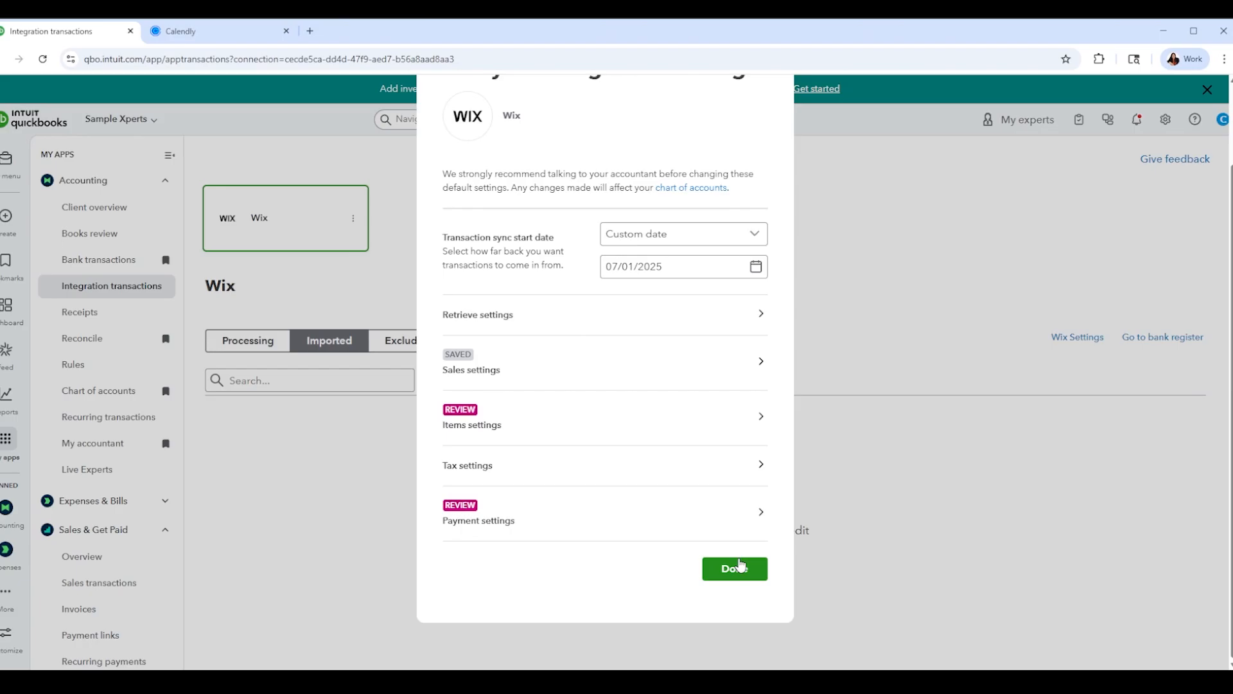
Save the Wix items settings with Non Inventoried Items, matching by Name, Sales as income account and Merchant account fees as expense account
left_click(762, 417)
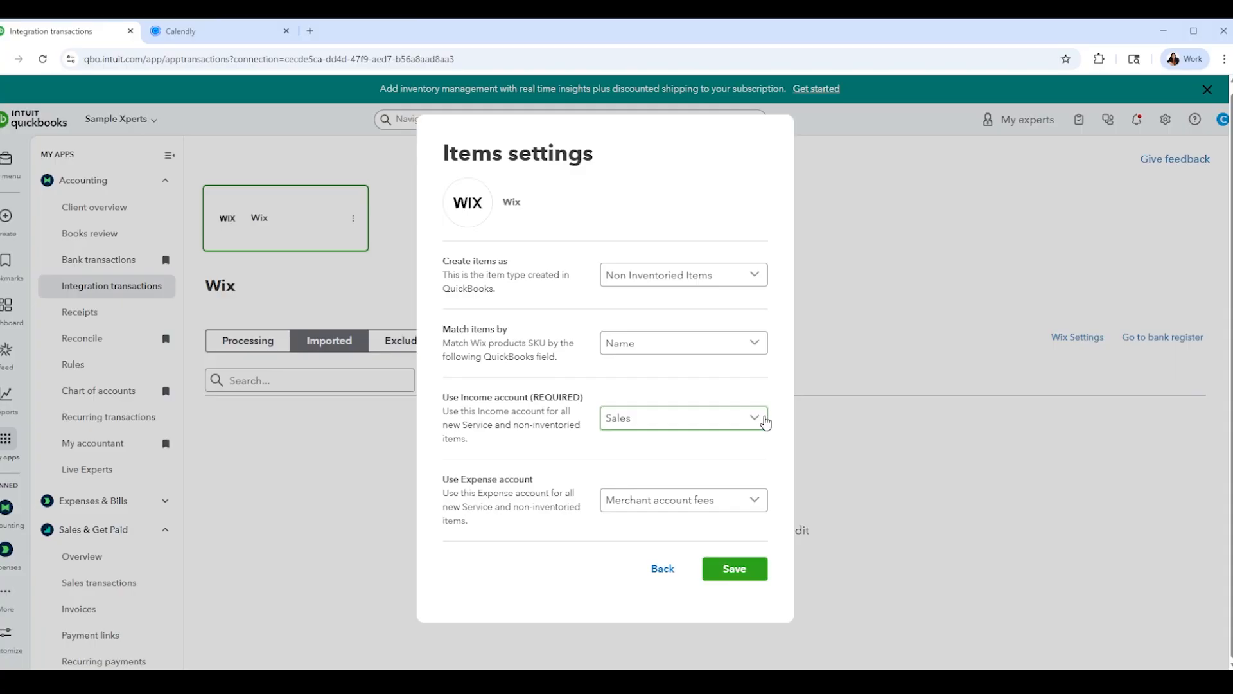
left_click(744, 350)
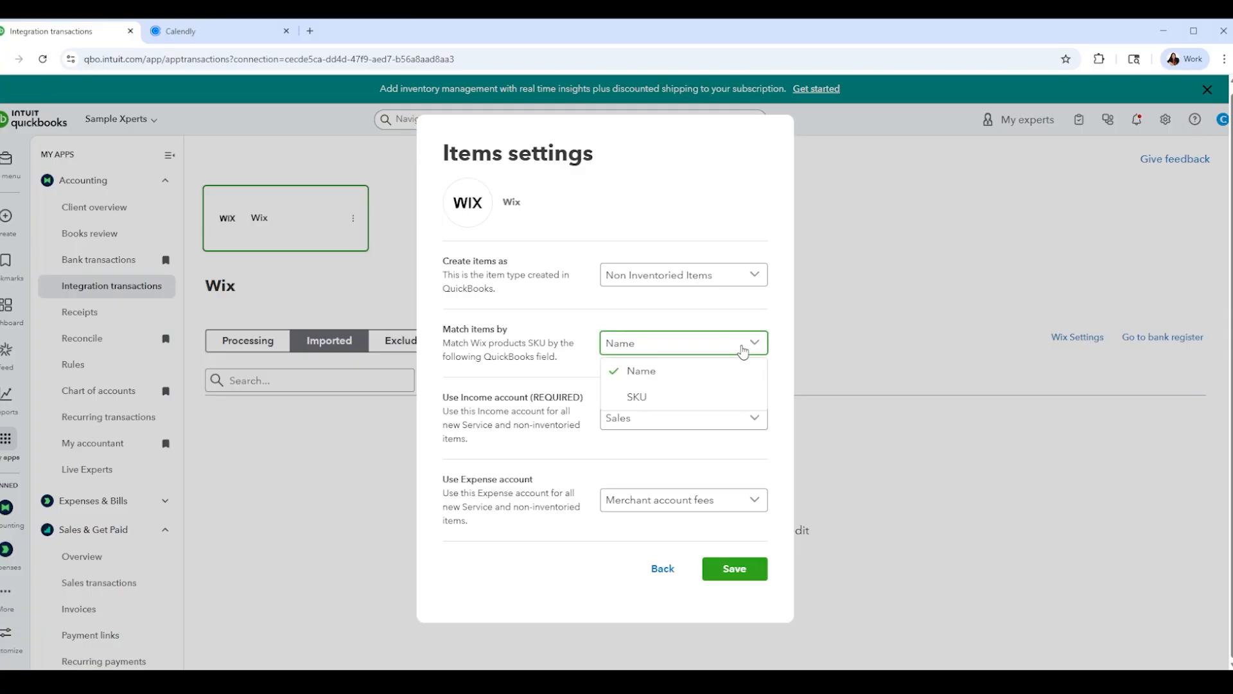
left_click(699, 378)
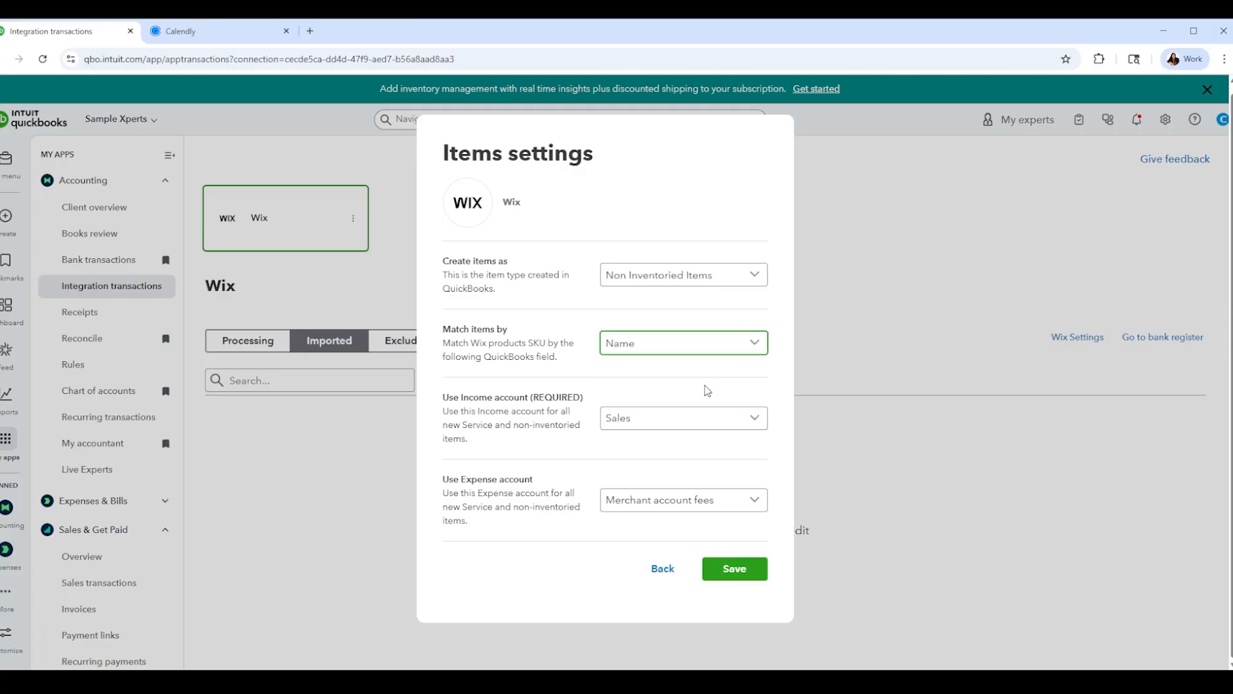
left_click(750, 427)
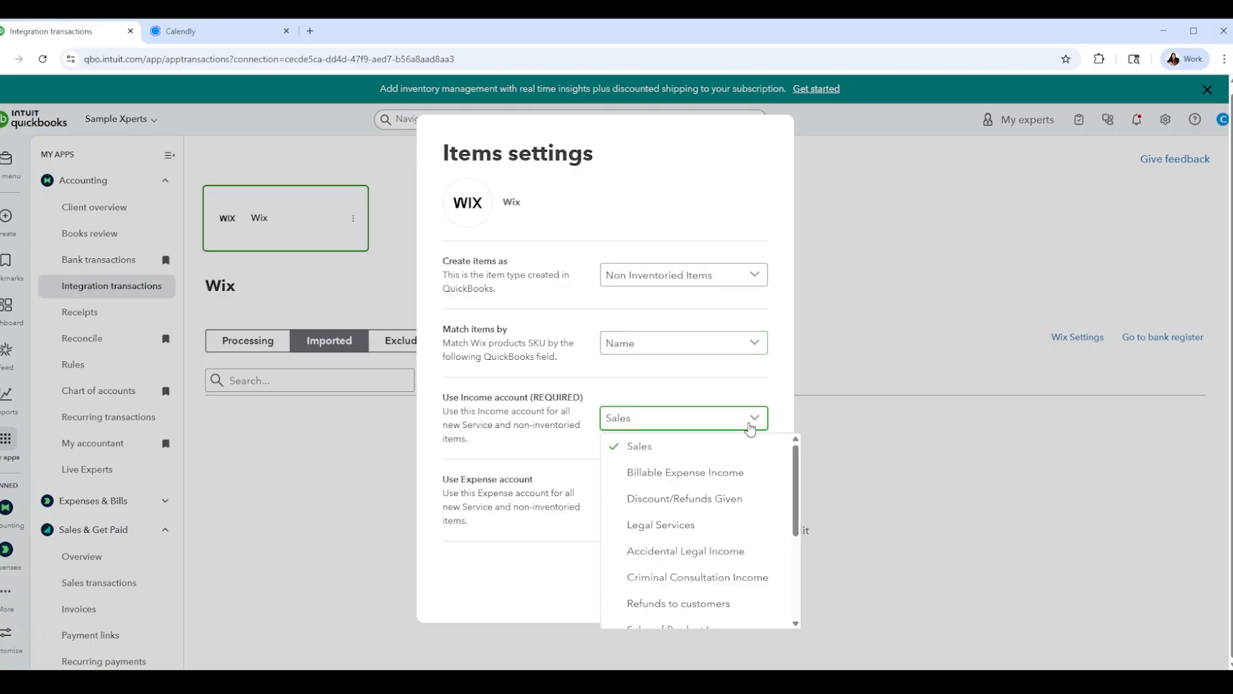
left_click(751, 427)
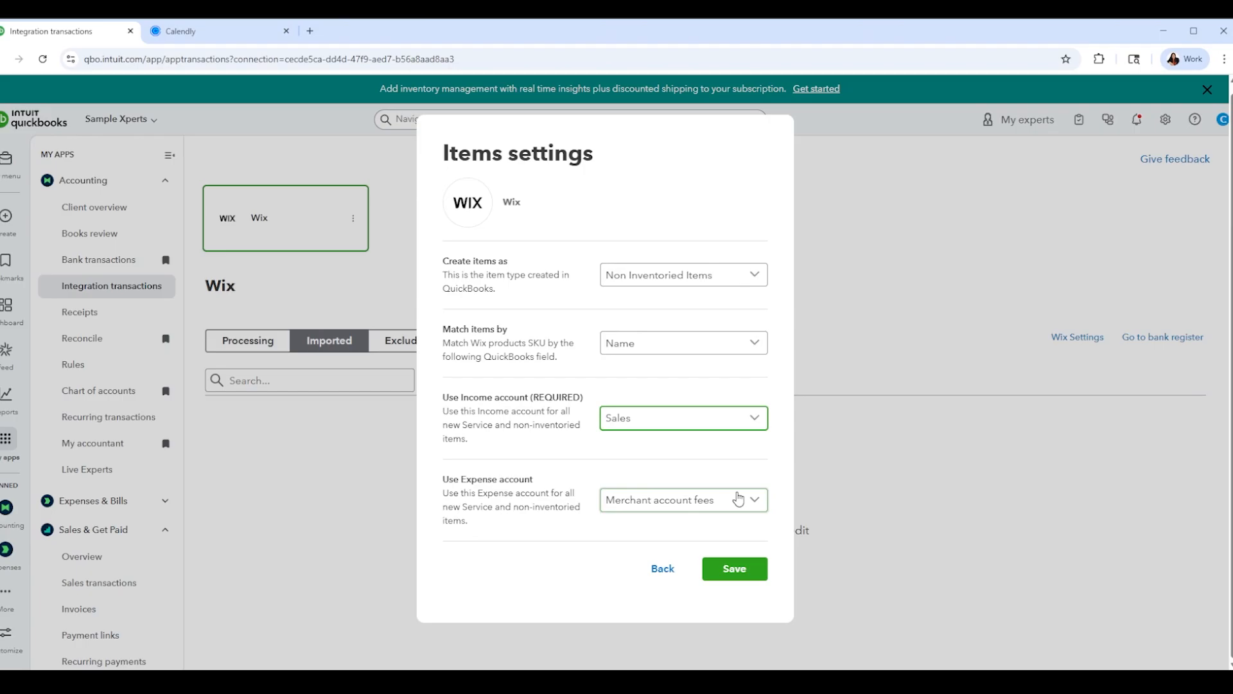
left_click(745, 574)
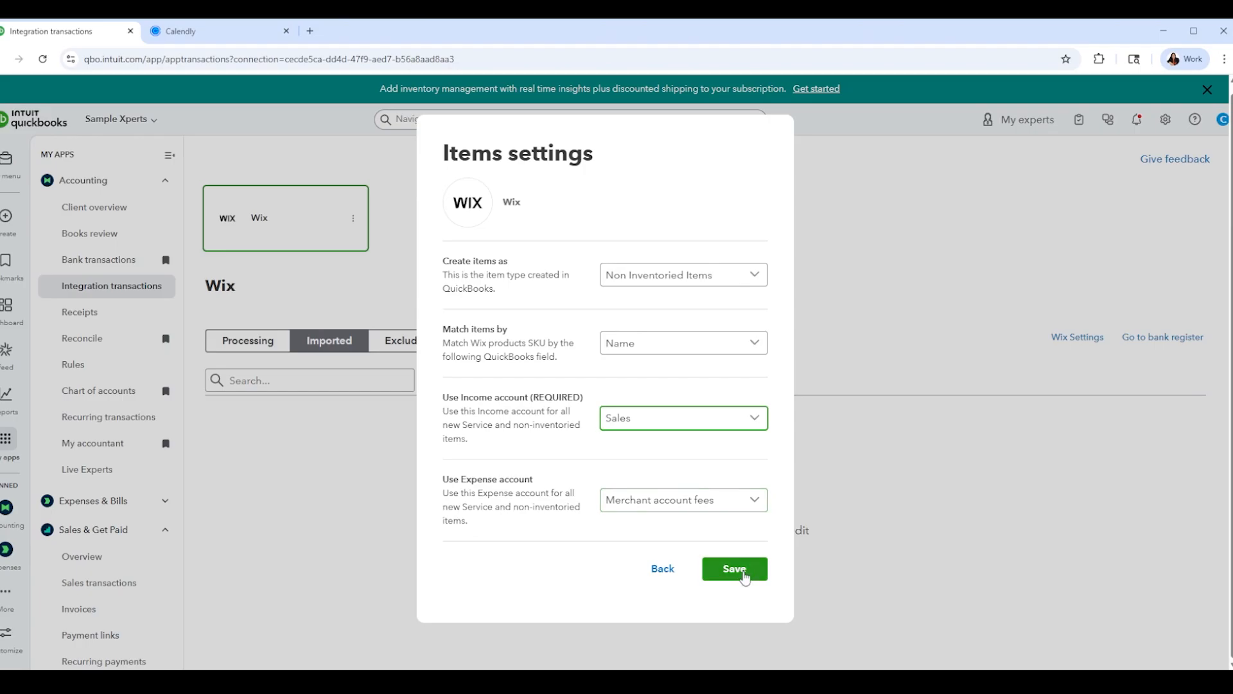
Review the mapping of Wix tax rates to QuickBooks tax rates and save it with Tax mapped to [7]% FL-Seminole
scroll(745, 577, "down", 1)
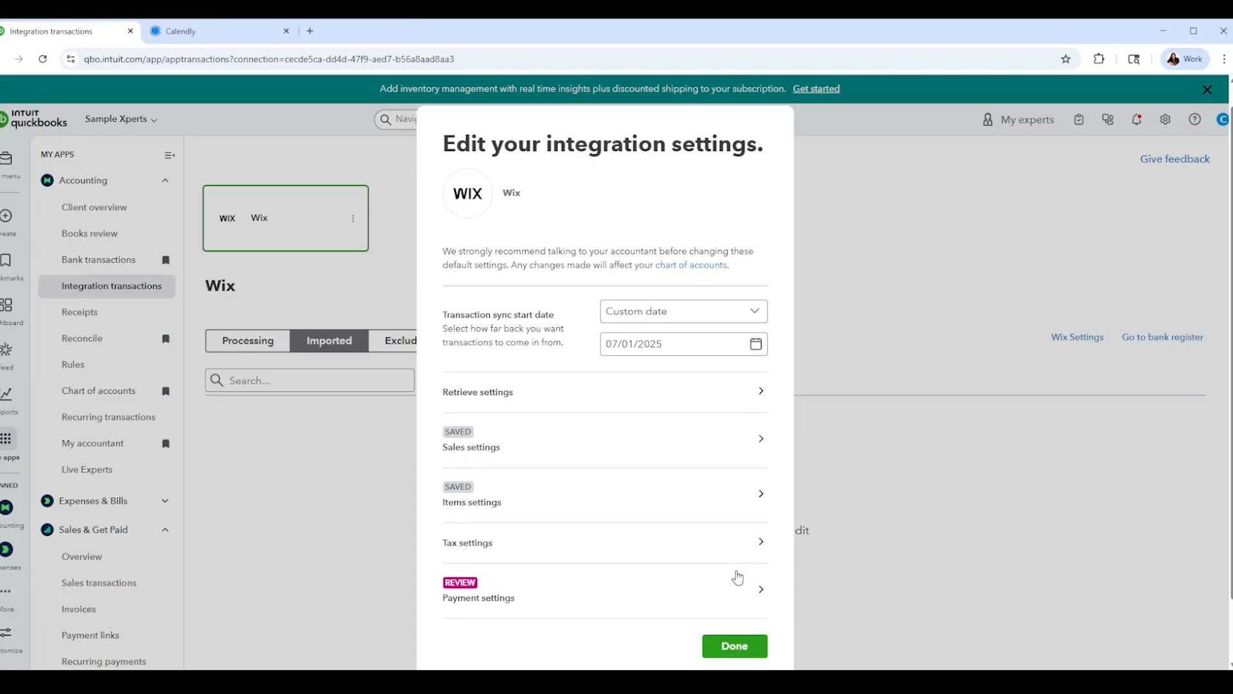
left_click(758, 488)
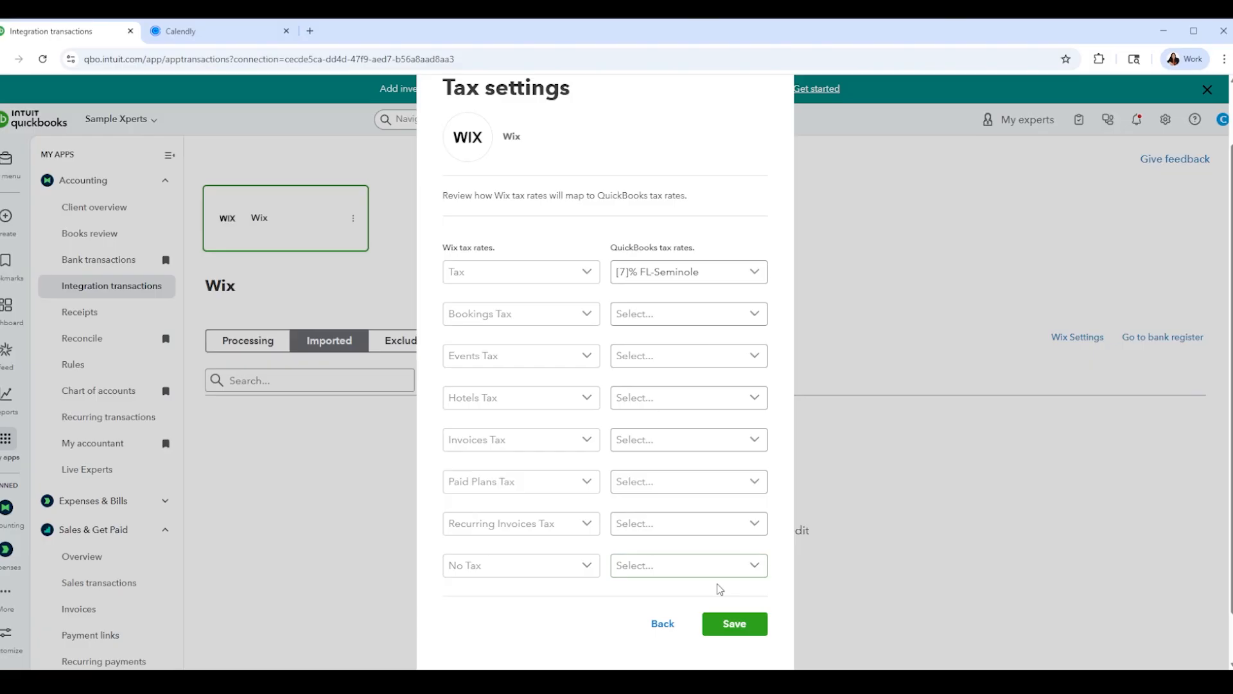
left_click(726, 626)
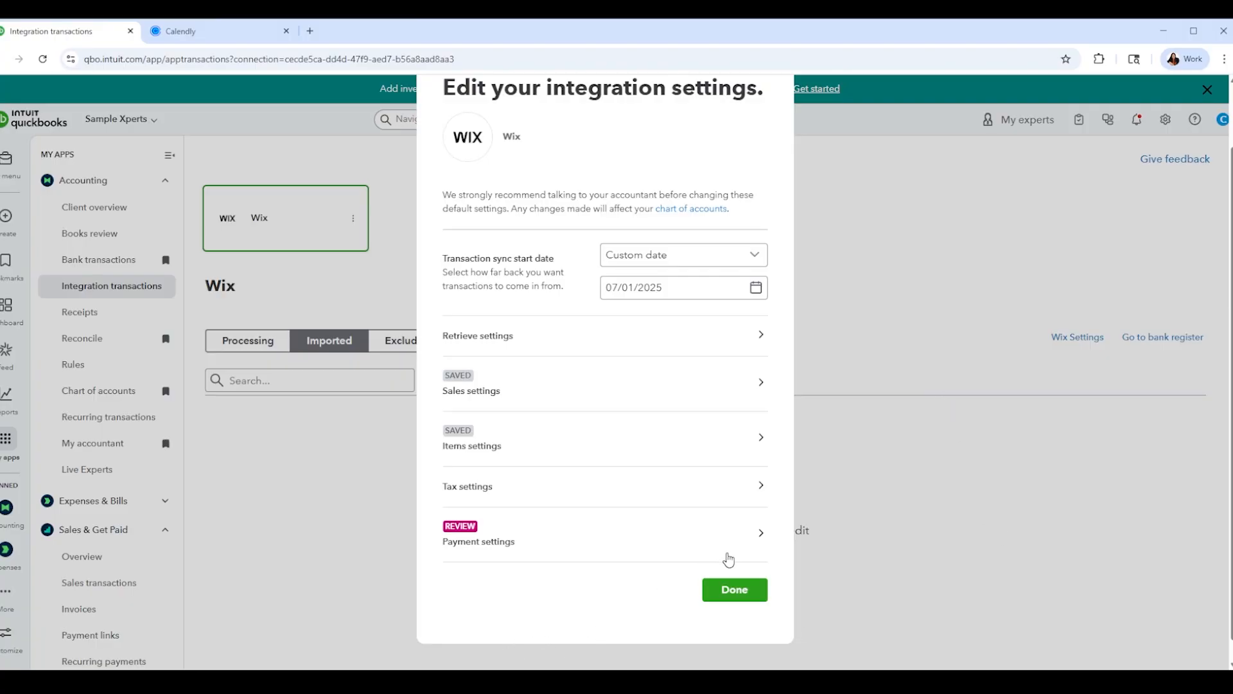
Save the Wix payment settings with Channel Clearing Account for deposits and all payment methods, and Merchant account fees for fees
left_click(760, 533)
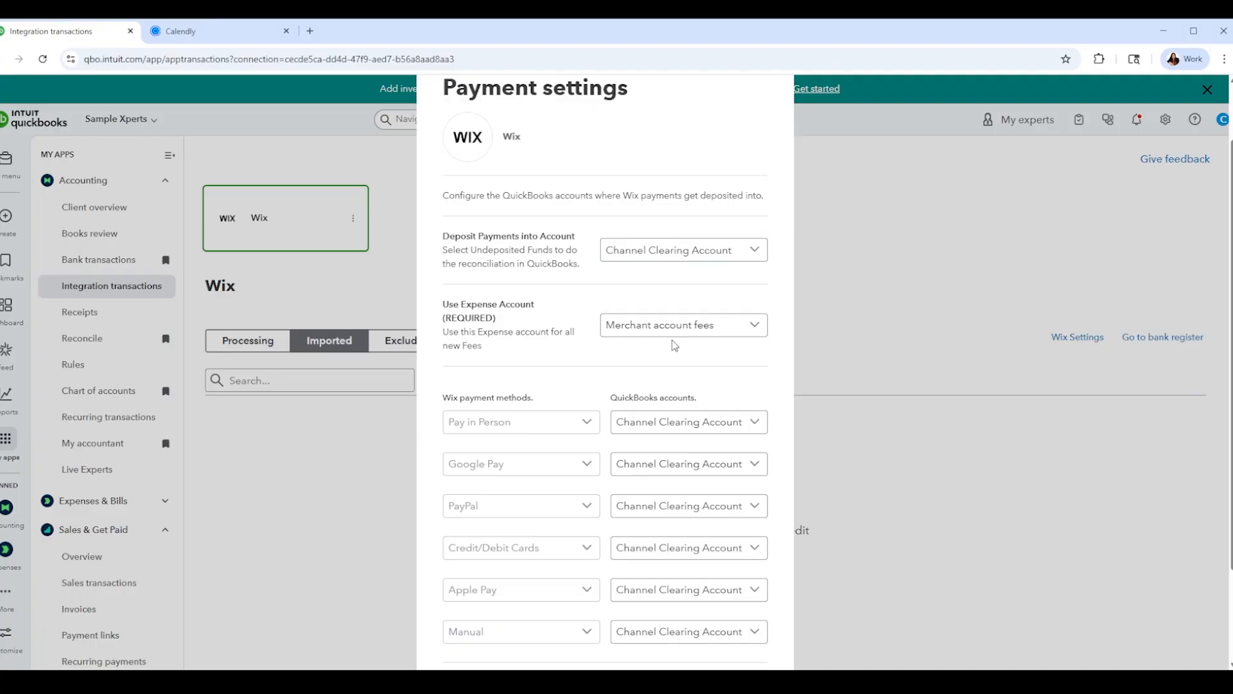
scroll(668, 362, "down", 1)
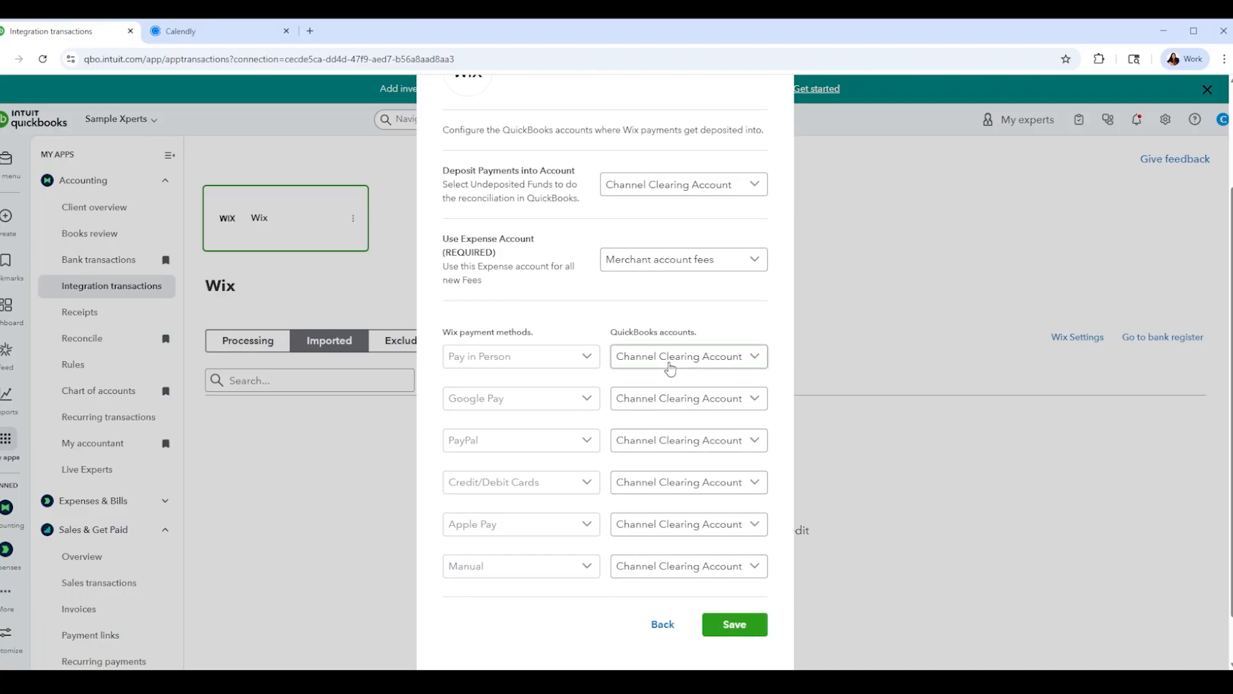
scroll(665, 372, "down", 1)
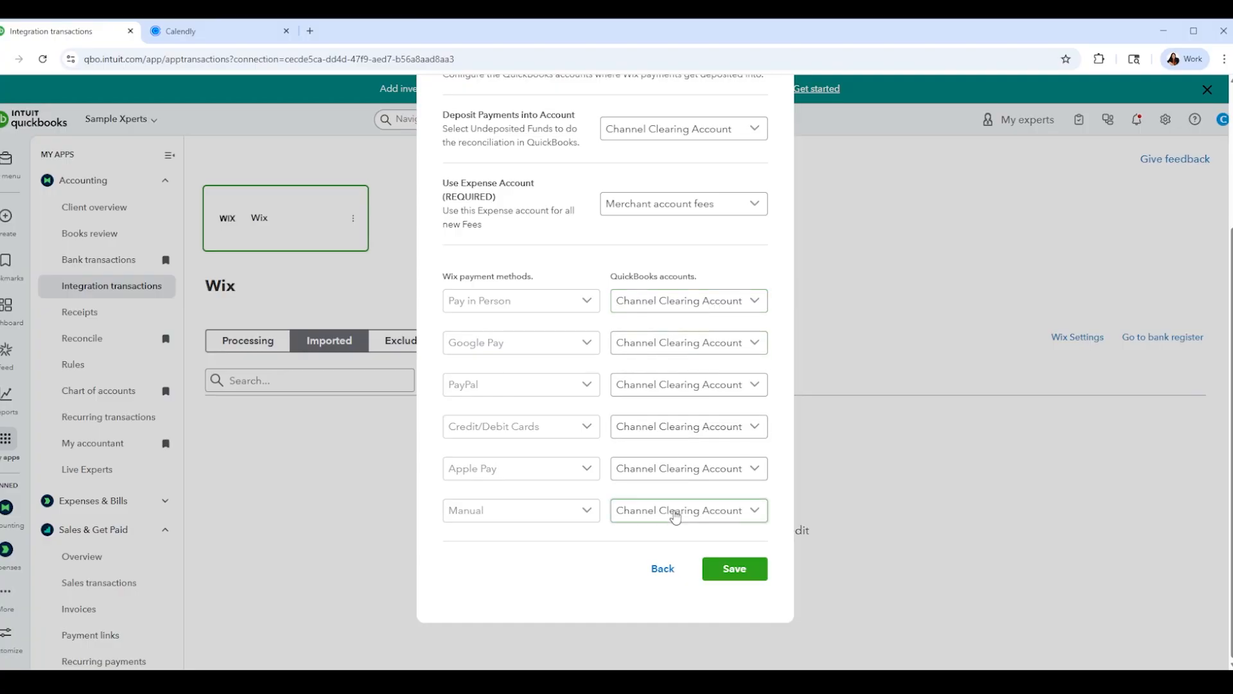
left_click(726, 577)
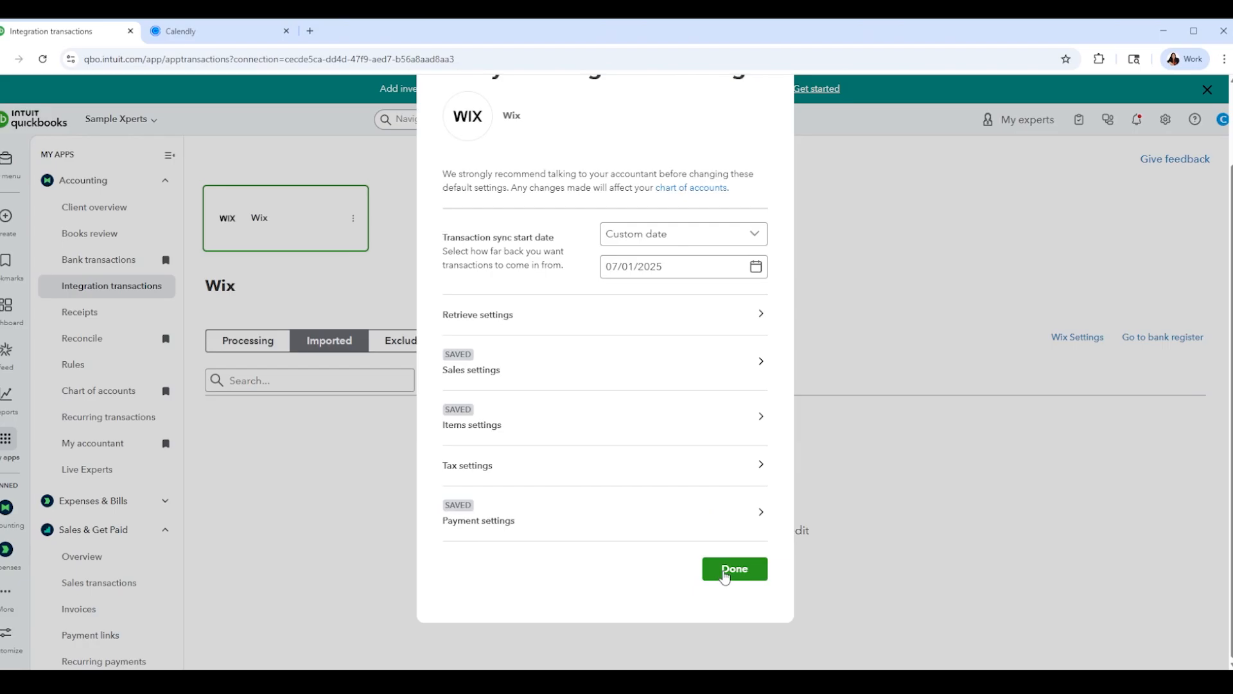
Finish the Wix integration settings and view the processing and imported Wix transactions
left_click(725, 576)
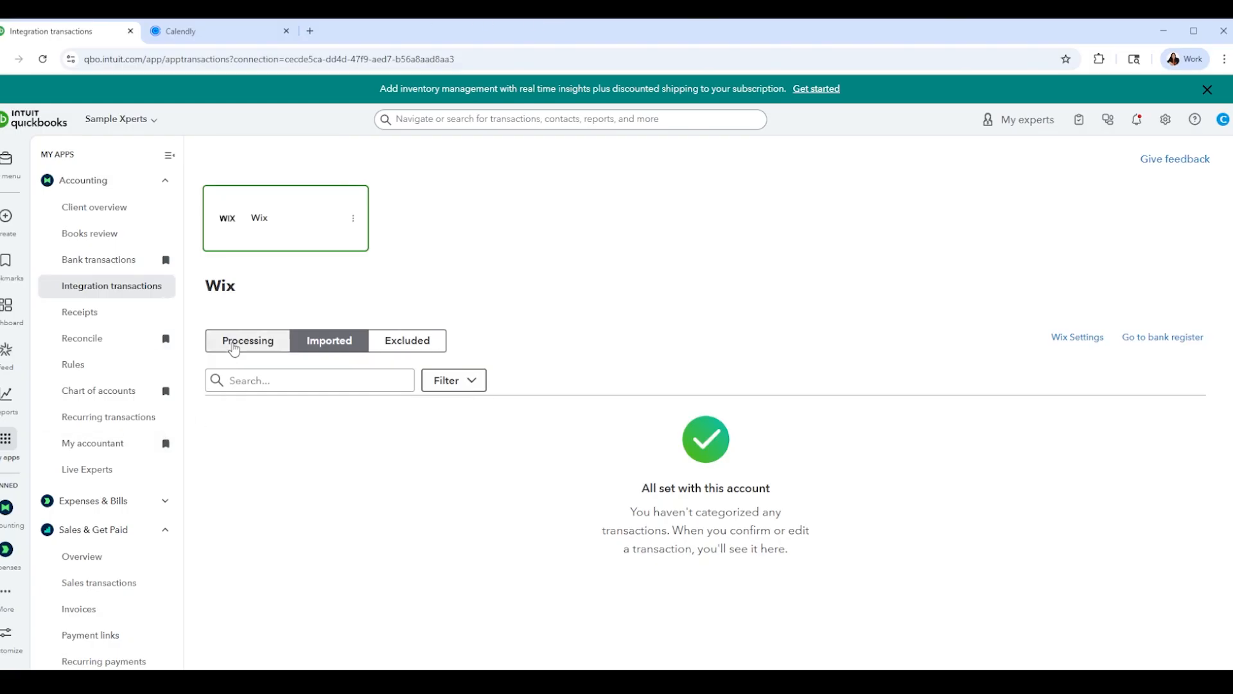
left_click(255, 339)
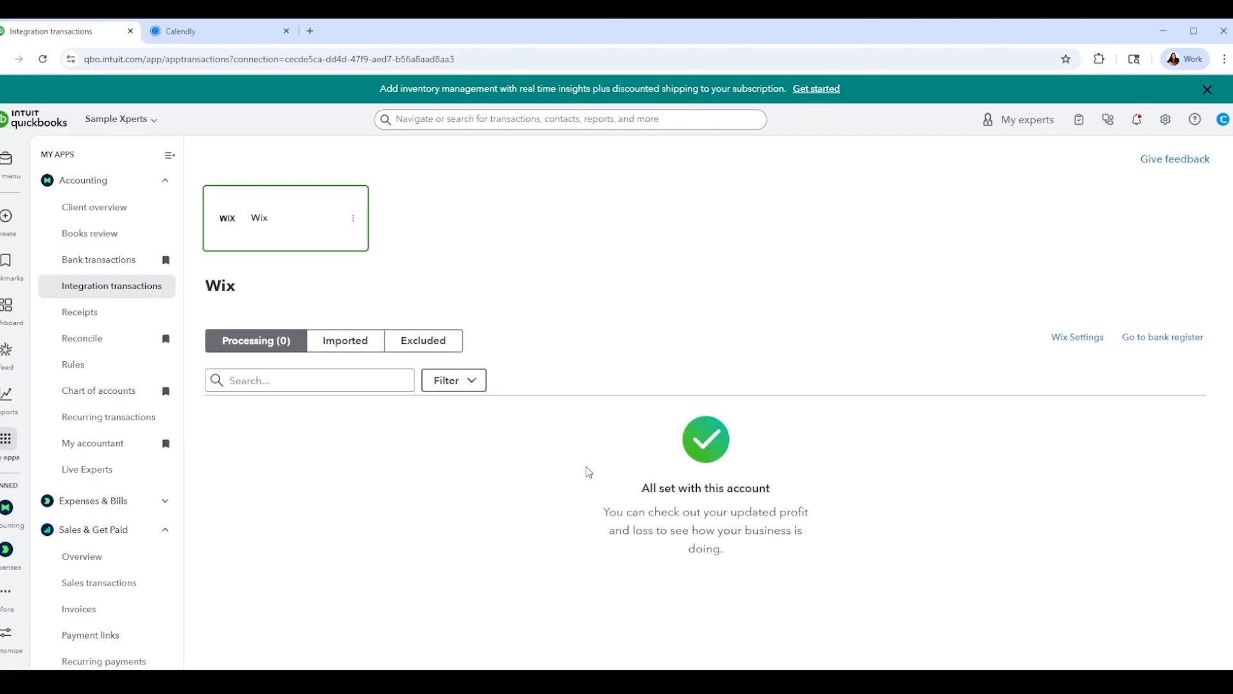
left_click(335, 347)
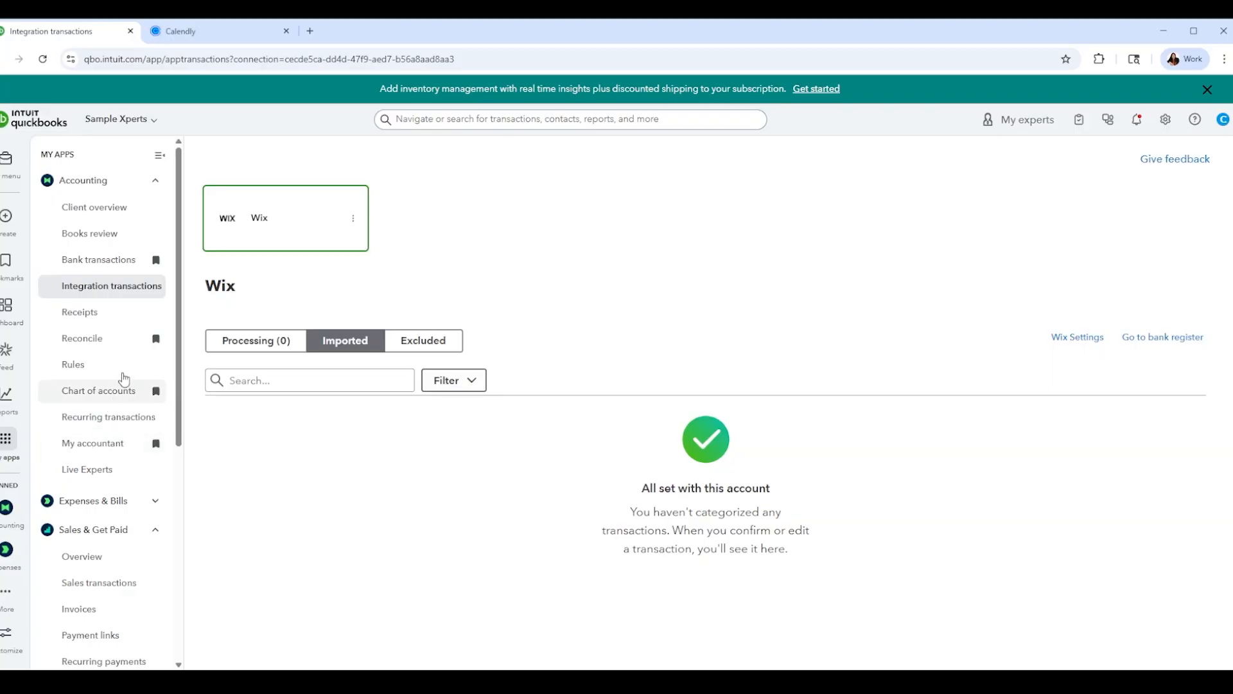
Open the chart of accounts and look over the new account form for the Bank account type, closing it without saving
left_click(101, 389)
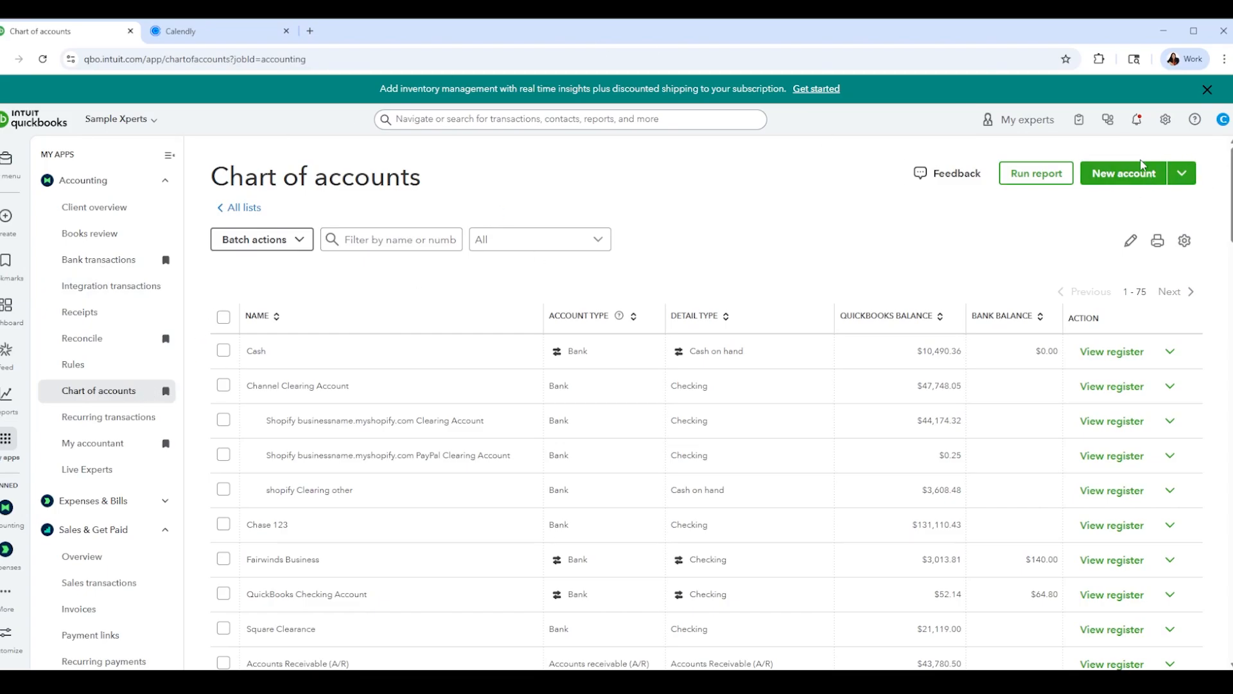
left_click(1127, 175)
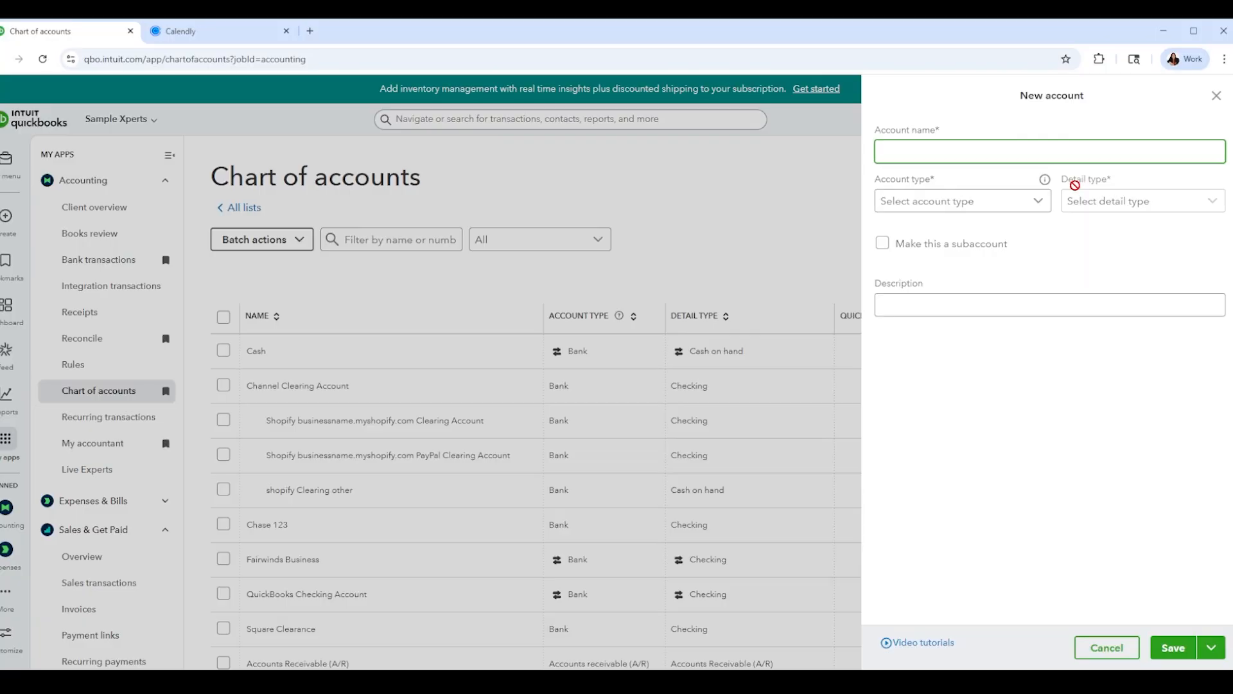
left_click(1041, 212)
left_click(957, 288)
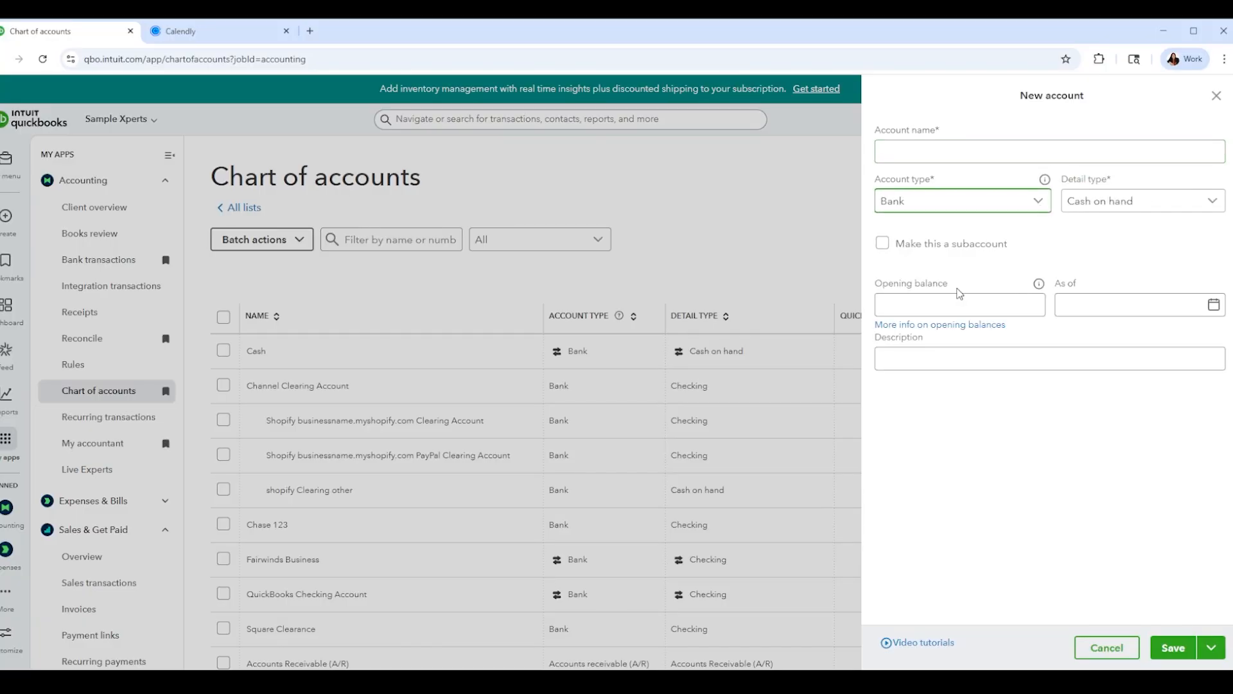
left_click(1101, 146)
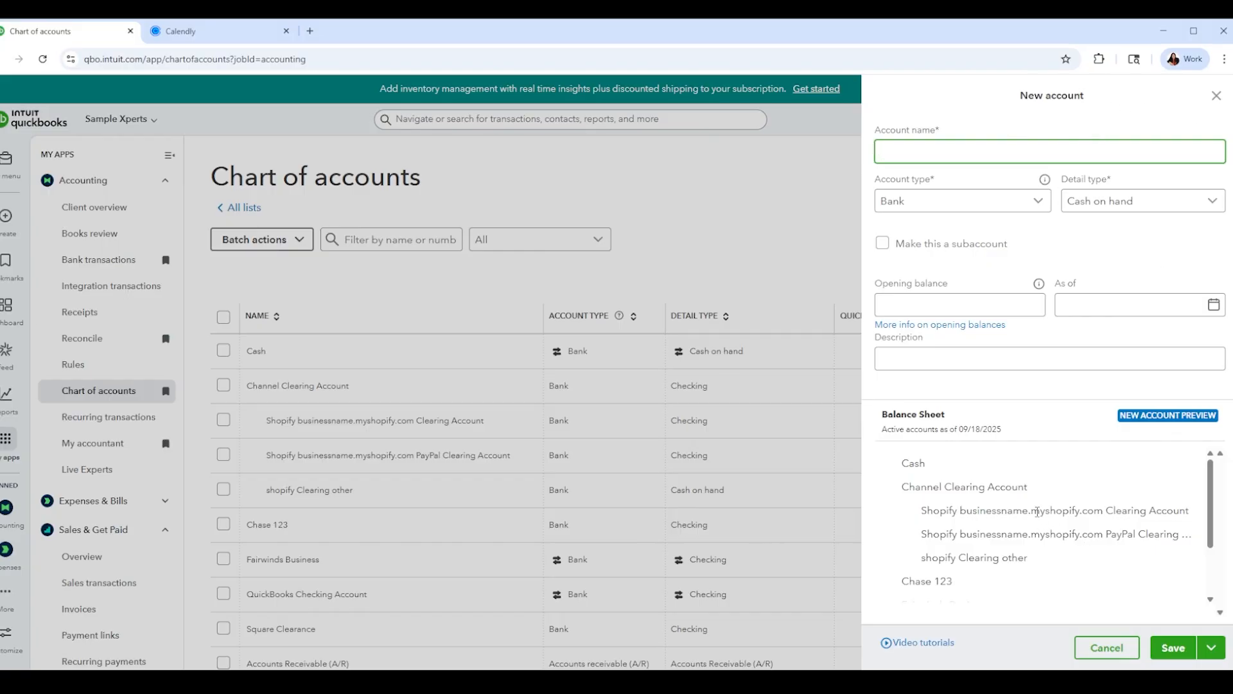
left_click(1215, 95)
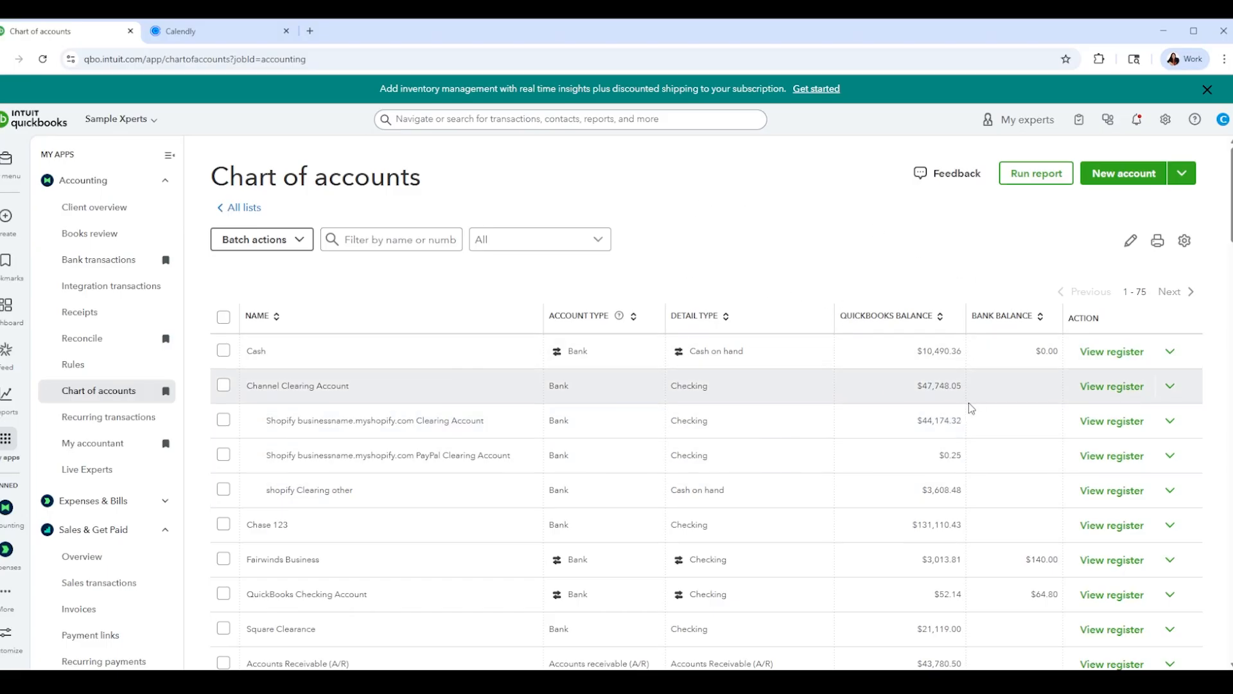
Open the Channel Clearing Account's reconciliation from its register and review its deposits, payments and statement information
left_click(1102, 390)
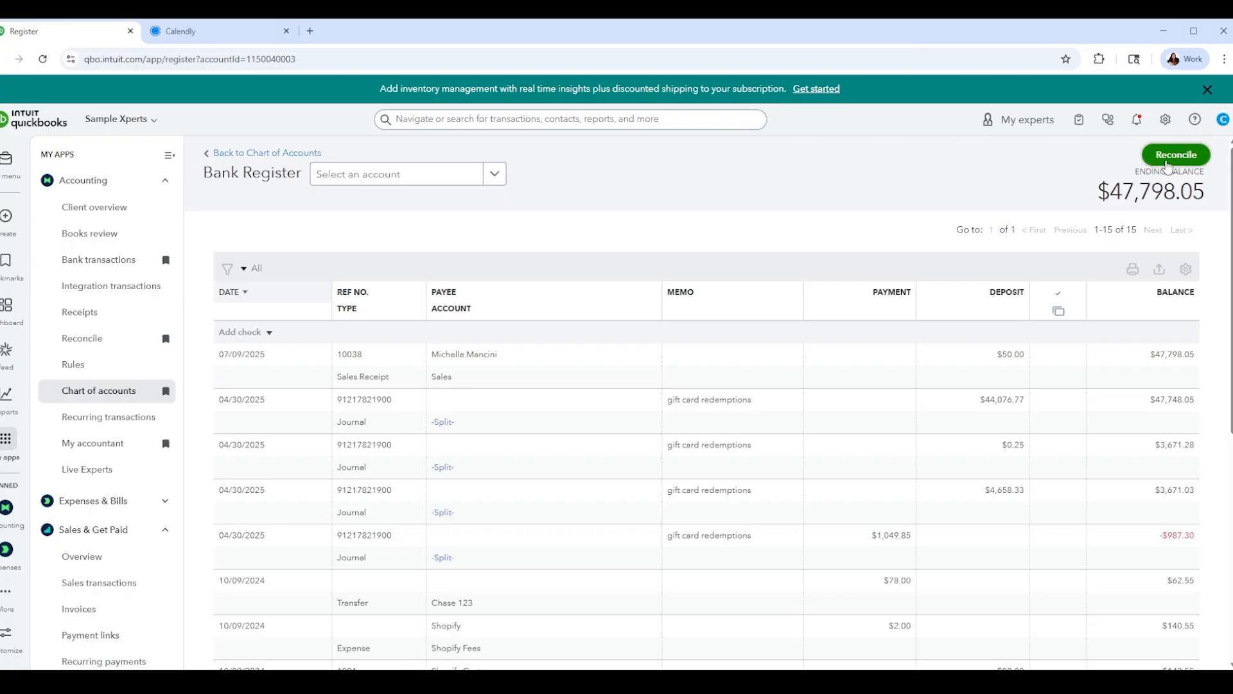
left_click(1168, 161)
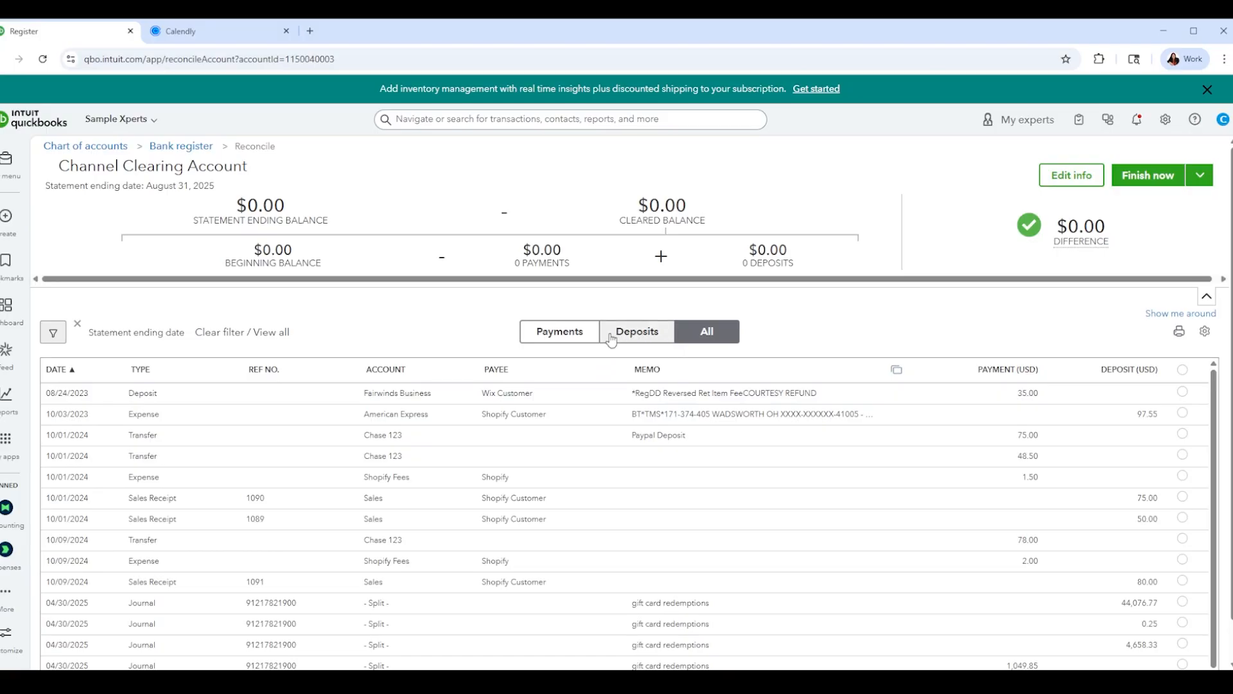
left_click(618, 339)
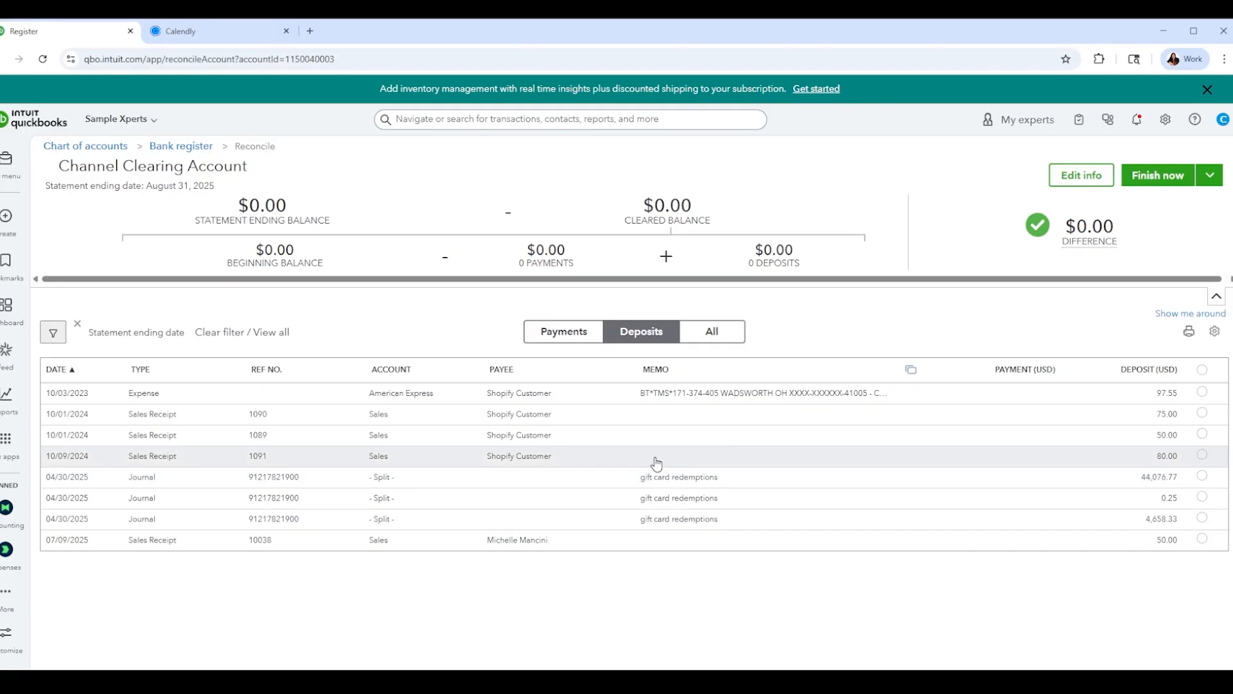
left_click(571, 337)
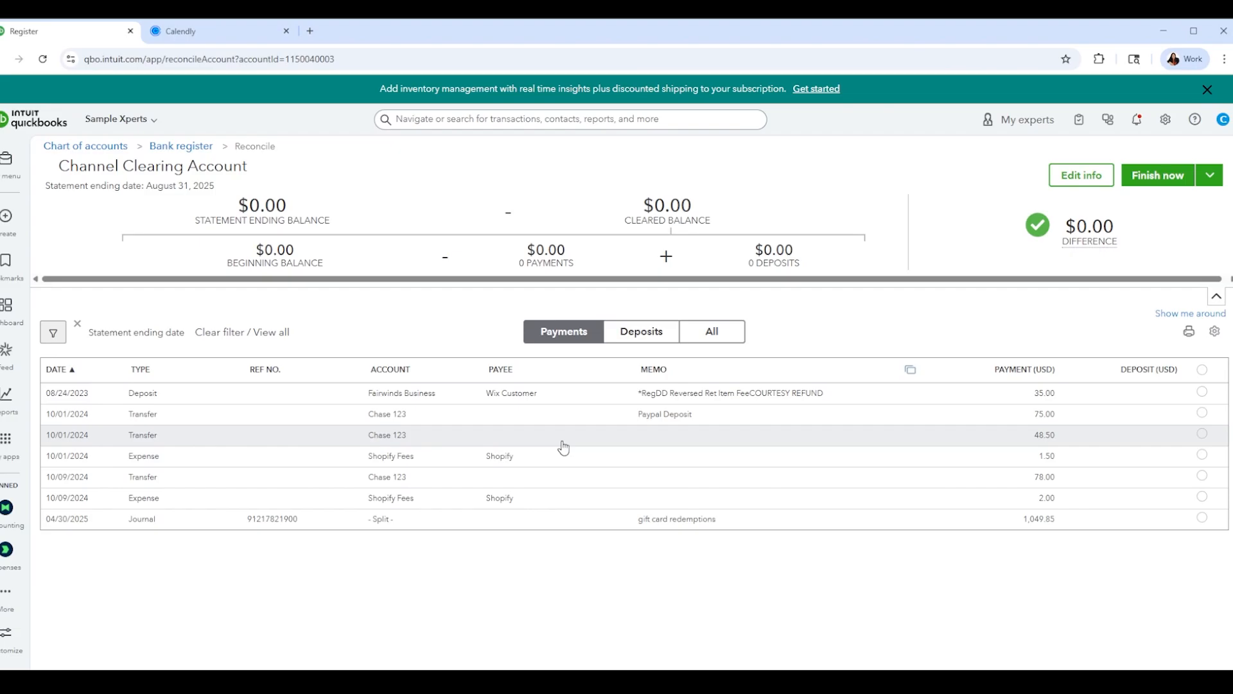
left_click(1072, 190)
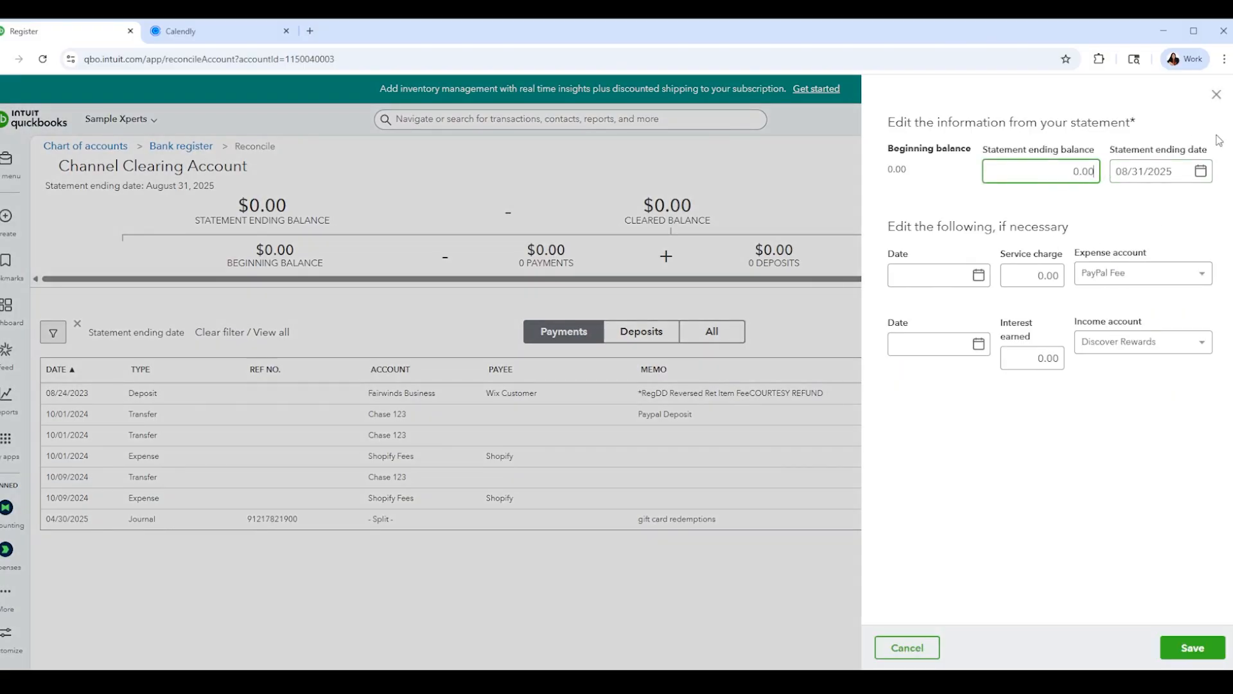
left_click(1216, 95)
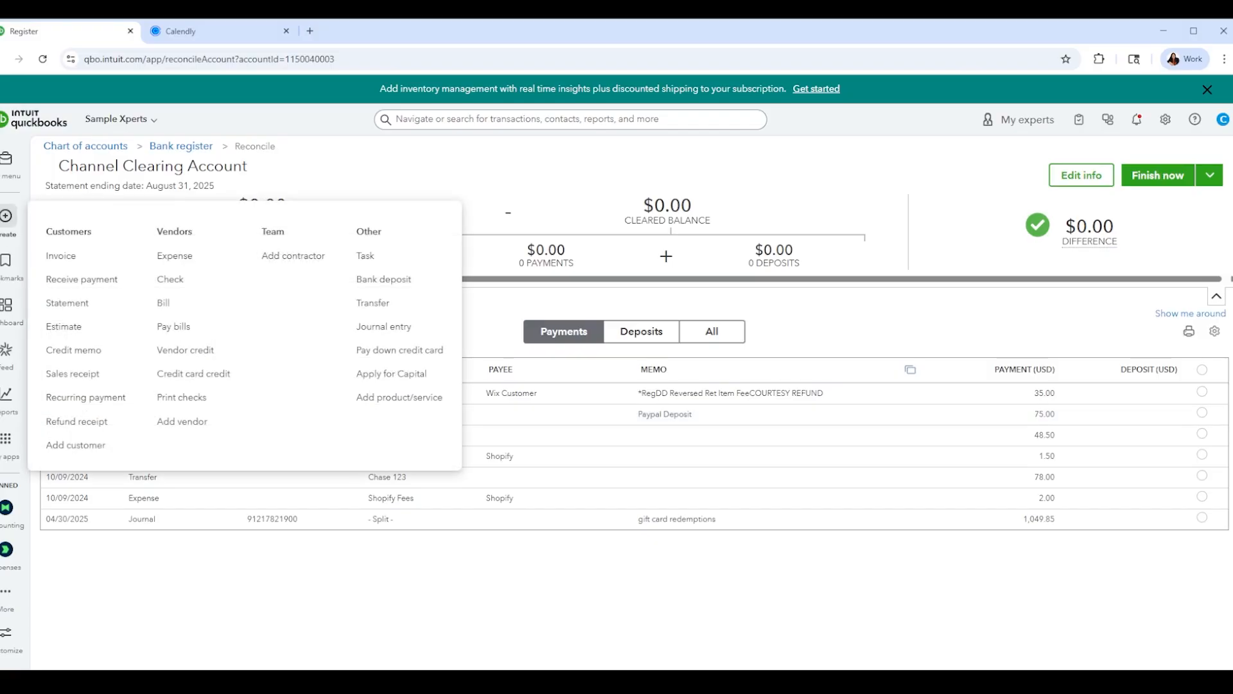
Go from the reconciliation to the Products & services list under Sales & Get Paid
left_click(6, 507)
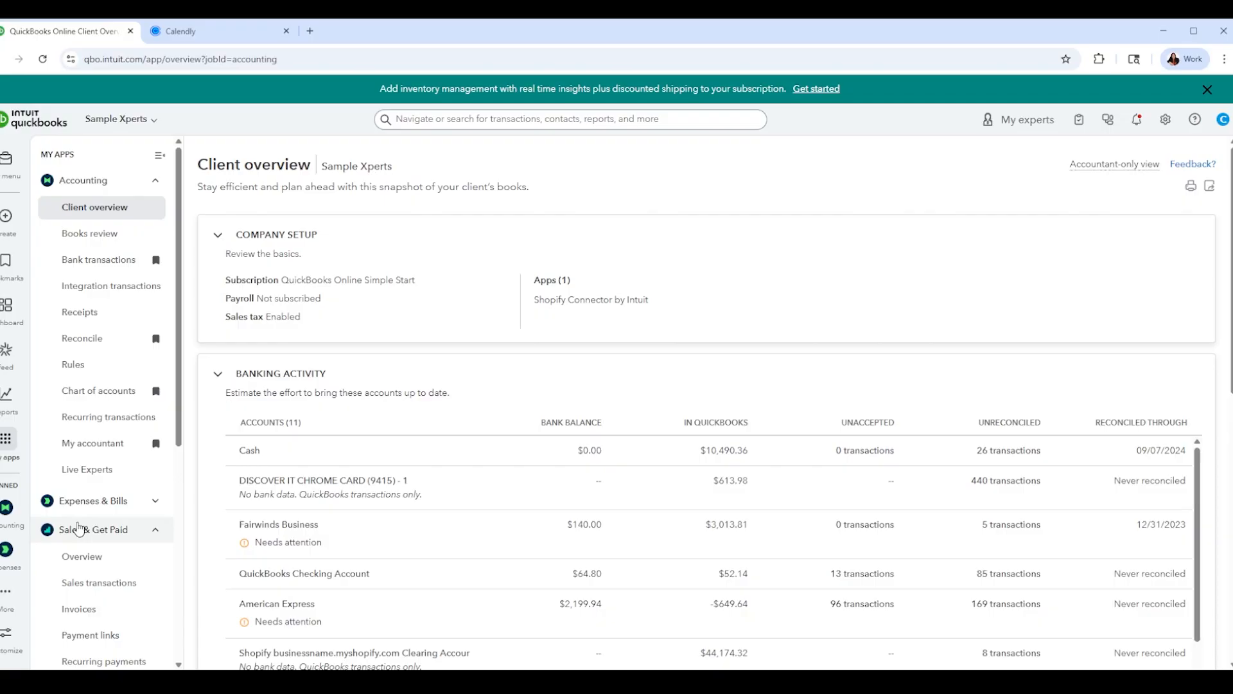
scroll(80, 528, "down", 4)
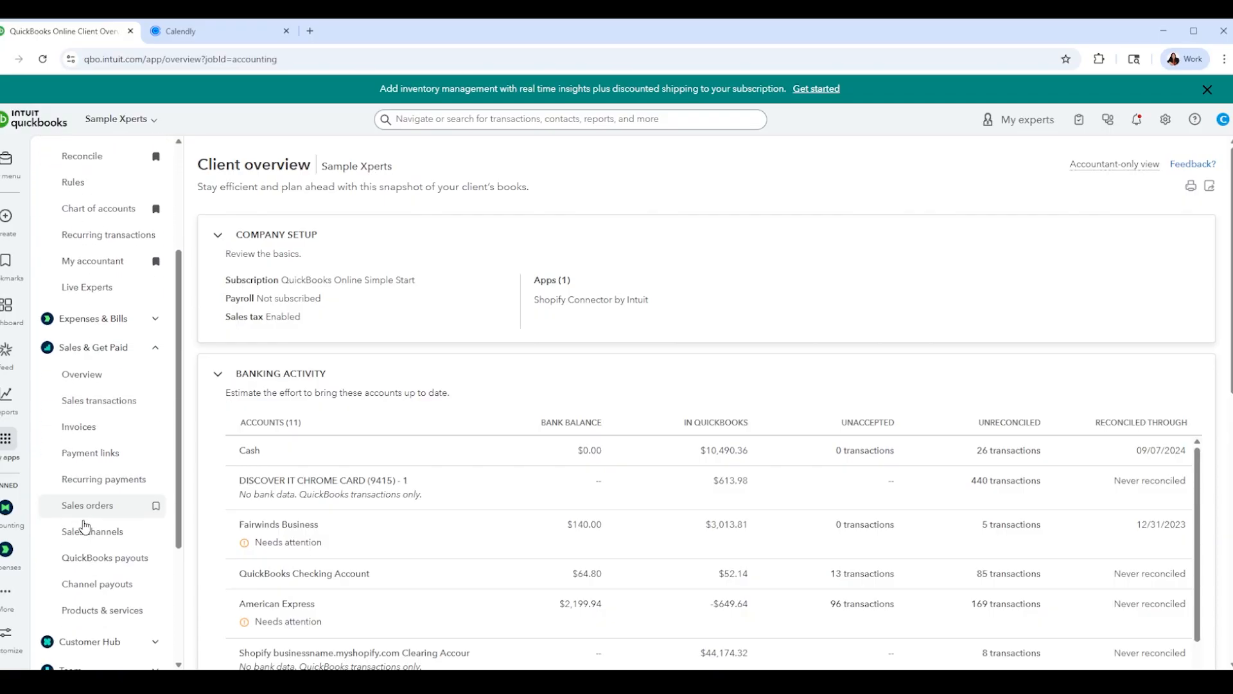
left_click(89, 528)
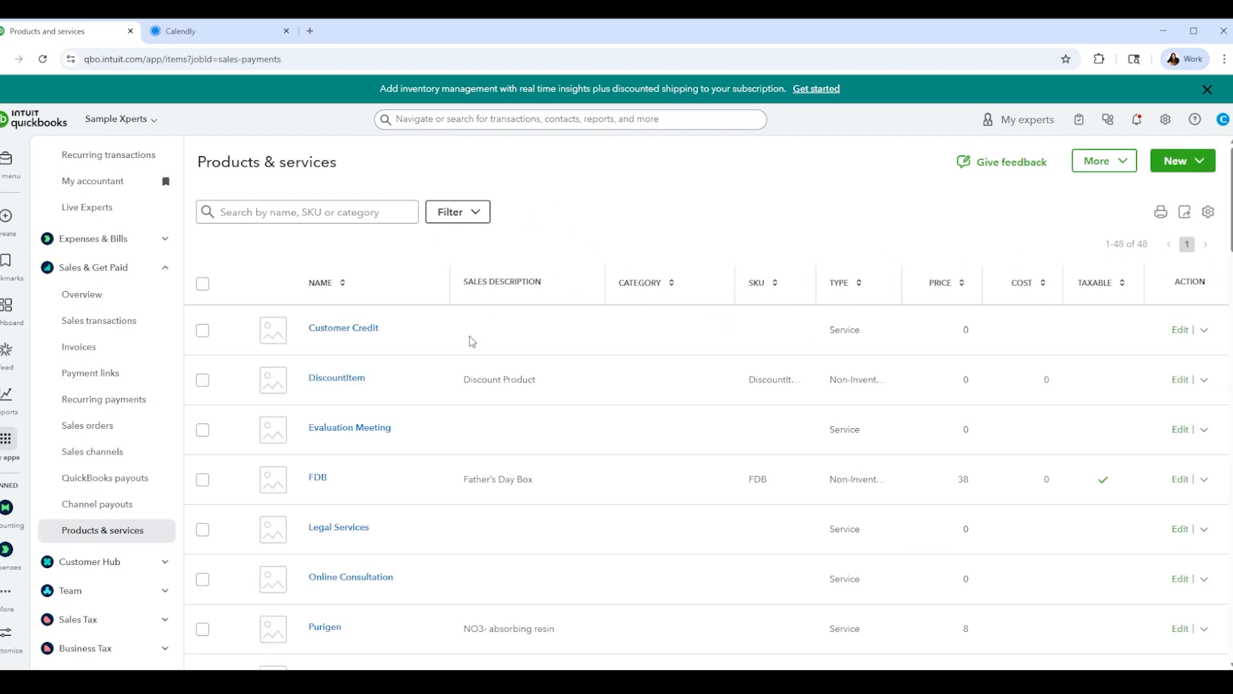
Examine the item type and income account of the Customer Credit and Evaluation Meeting items, closing each without changes
left_click(1180, 329)
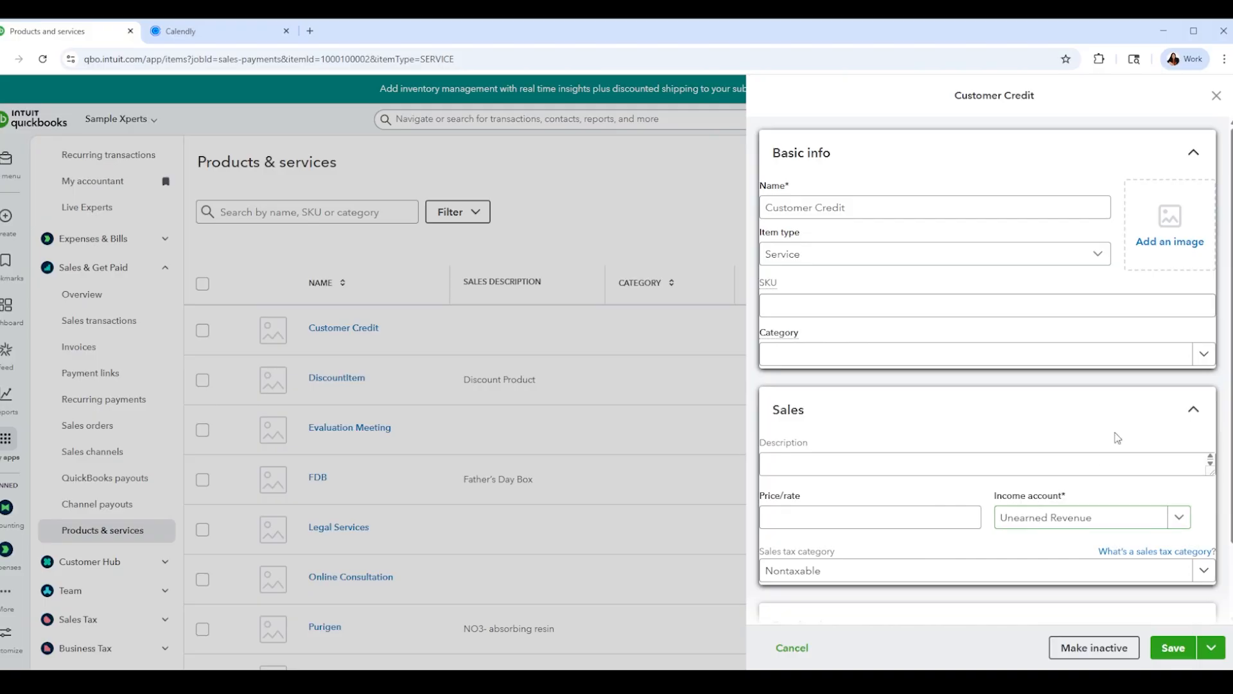
left_click(1213, 99)
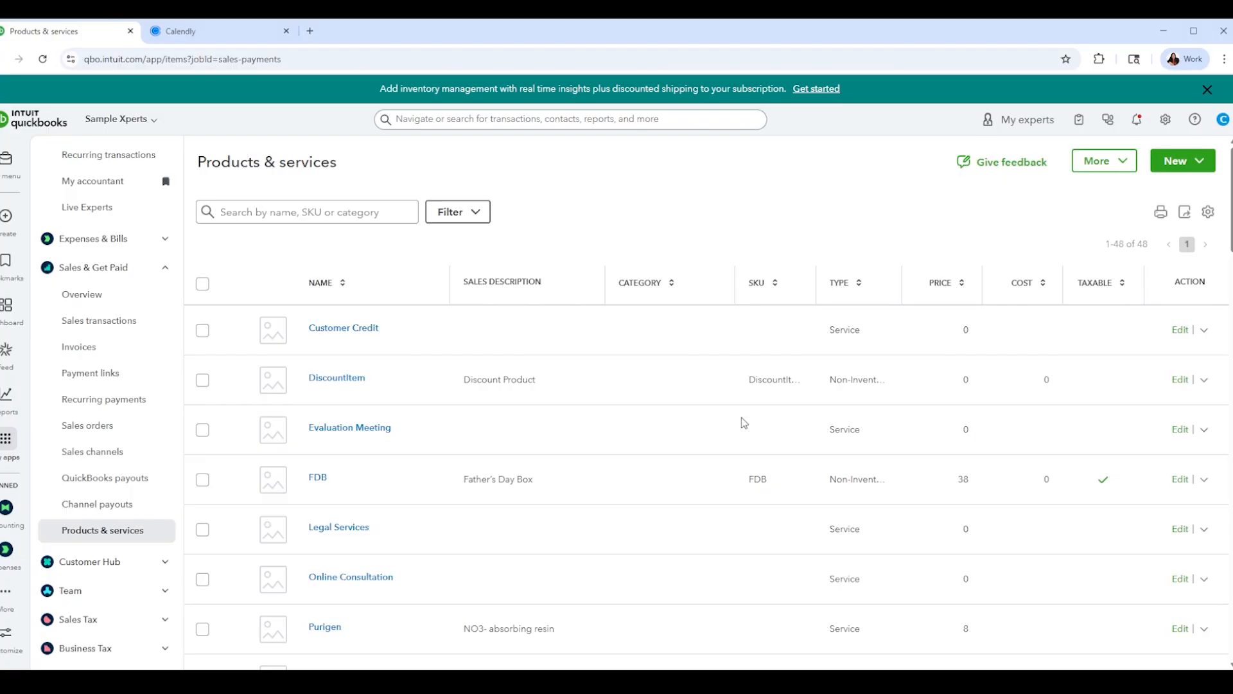
left_click(1179, 429)
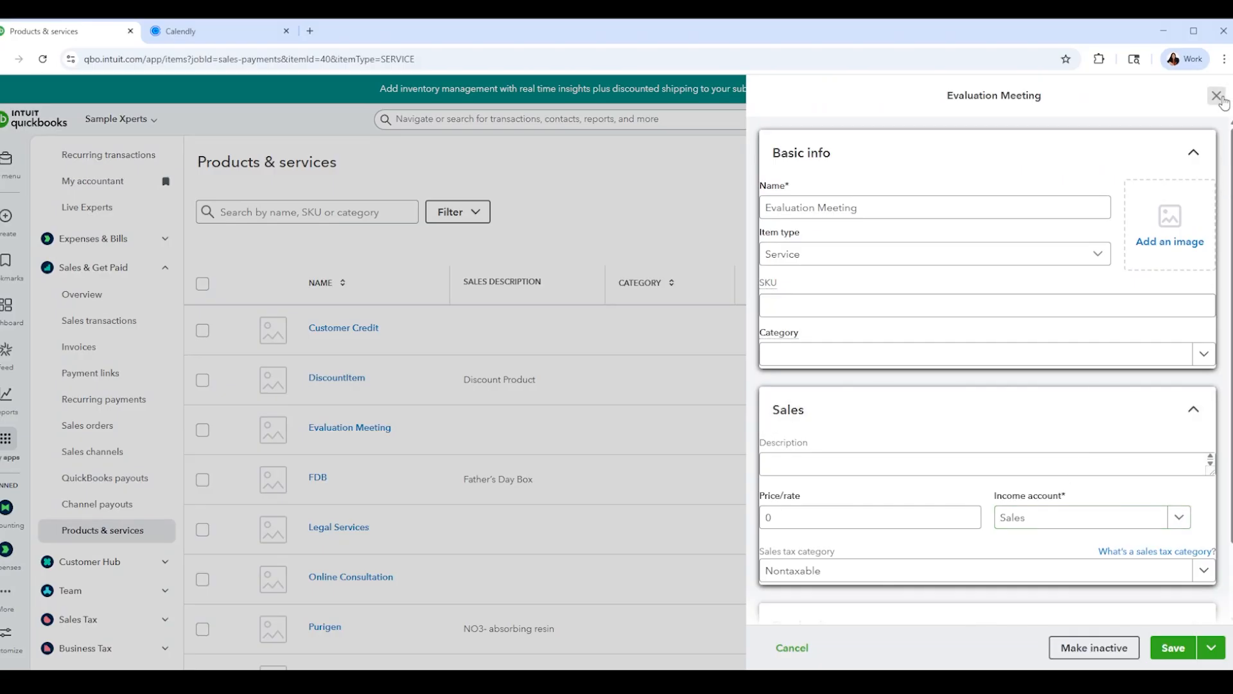
left_click(1215, 95)
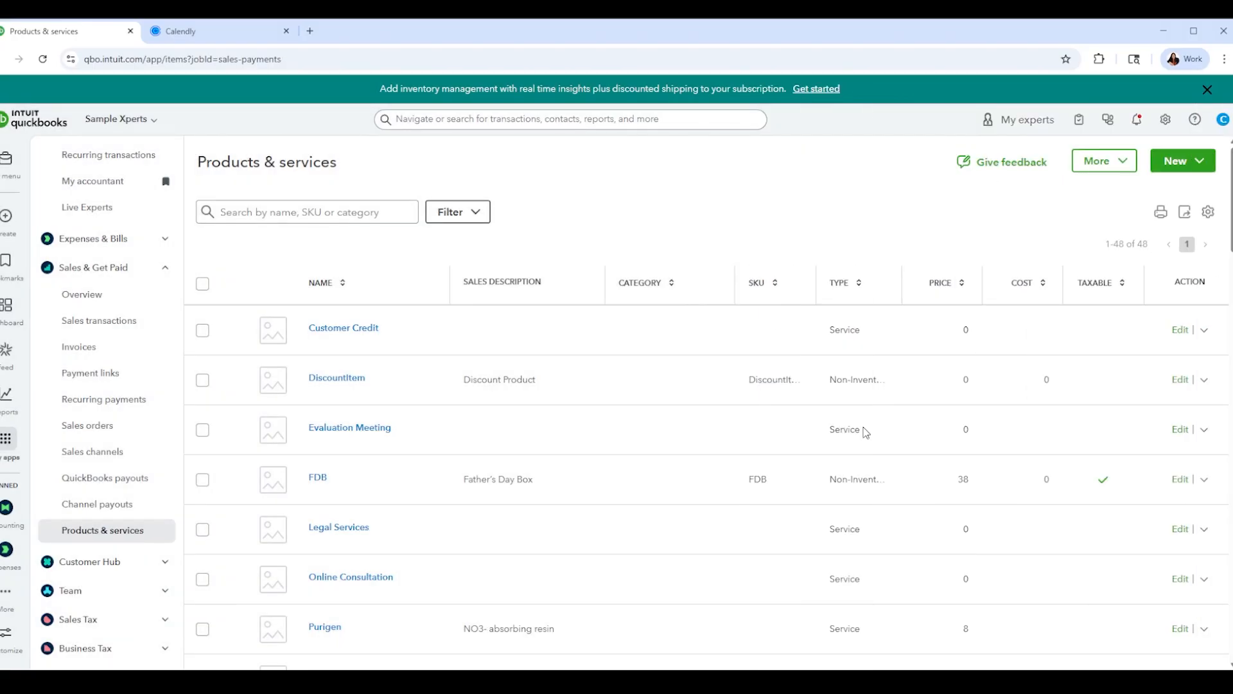